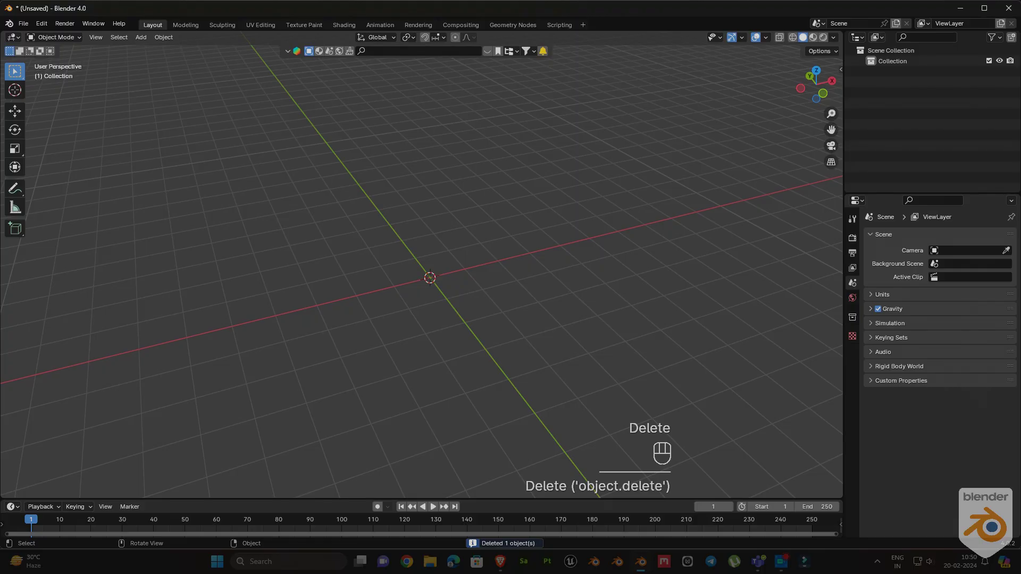
Add a plane mesh and rotate its geometry 90° about the X axis in Edit Mode
{"action": "key", "text": "shift+a"}
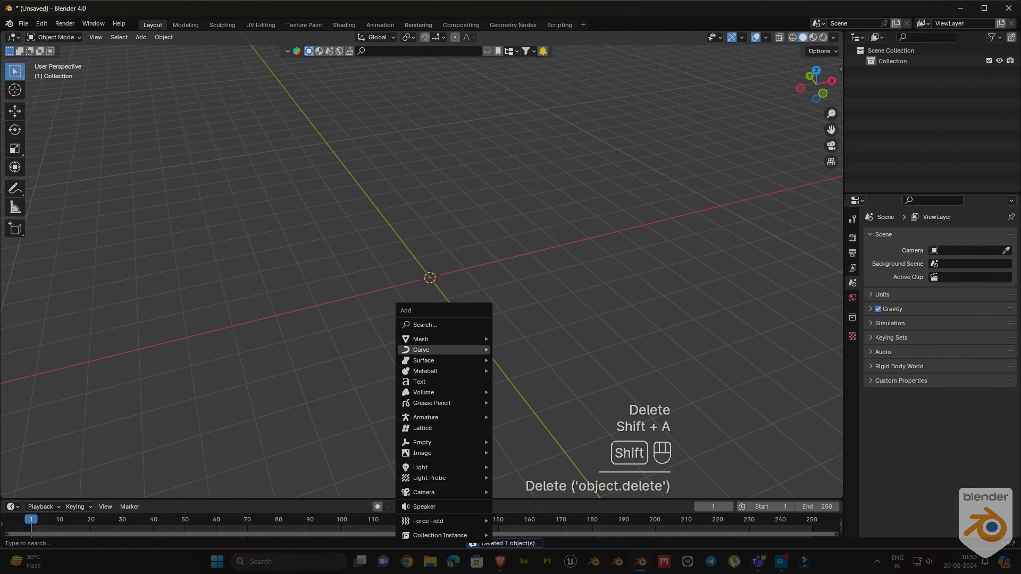
{"action": "mouse_move", "coordinate": [444, 338]}
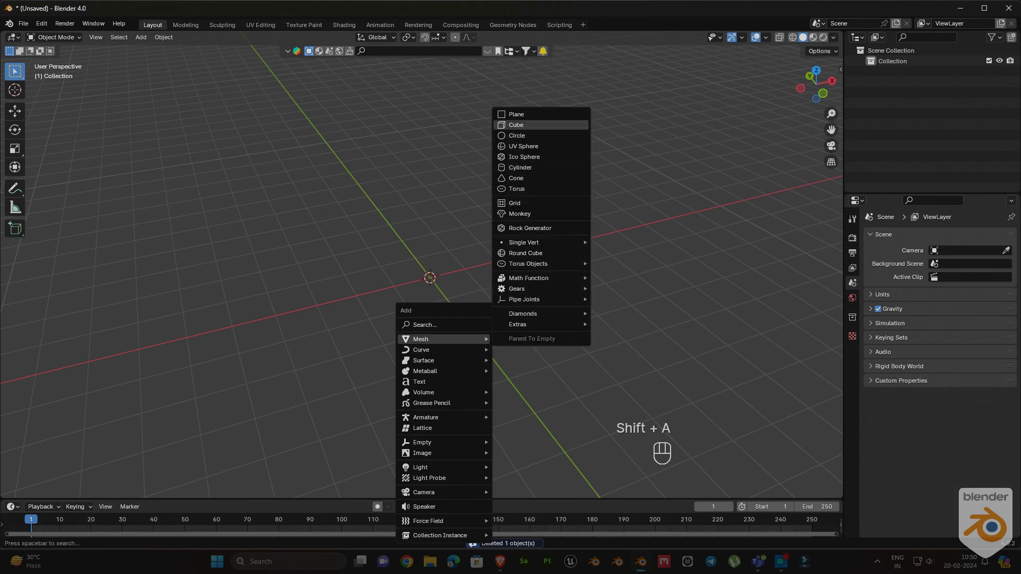
{"action": "left_click", "coordinate": [516, 114]}
{"action": "key", "text": "Tab"}
{"action": "type", "text": "rx90"}
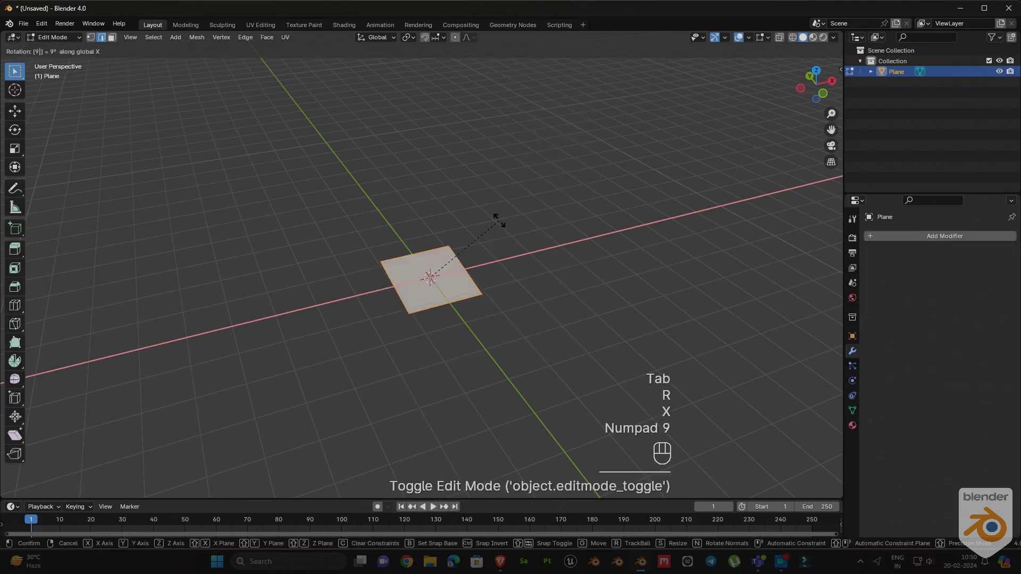
{"action": "key", "text": "Return"}
Extrude the upper edge of the upright plane 1 m along the Y axis
{"action": "middle_click_drag", "start_coordinate": [497, 221], "coordinate": [519, 210]}
{"action": "key", "text": "2"}
{"action": "left_click", "coordinate": [449, 269]}
{"action": "type", "text": "ey"}
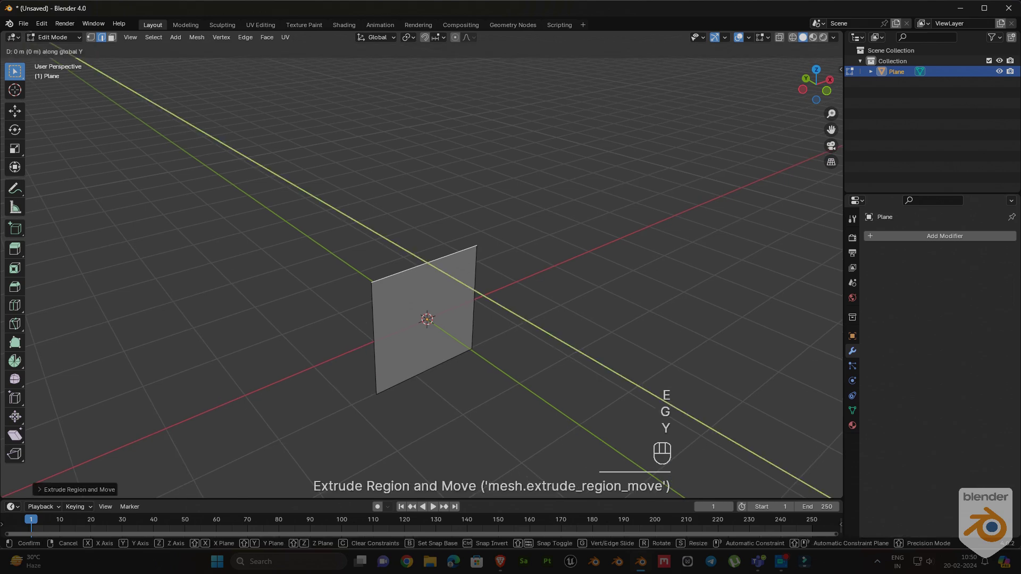
{"action": "type", "text": "1"}
{"action": "key", "text": "KP_Enter"}
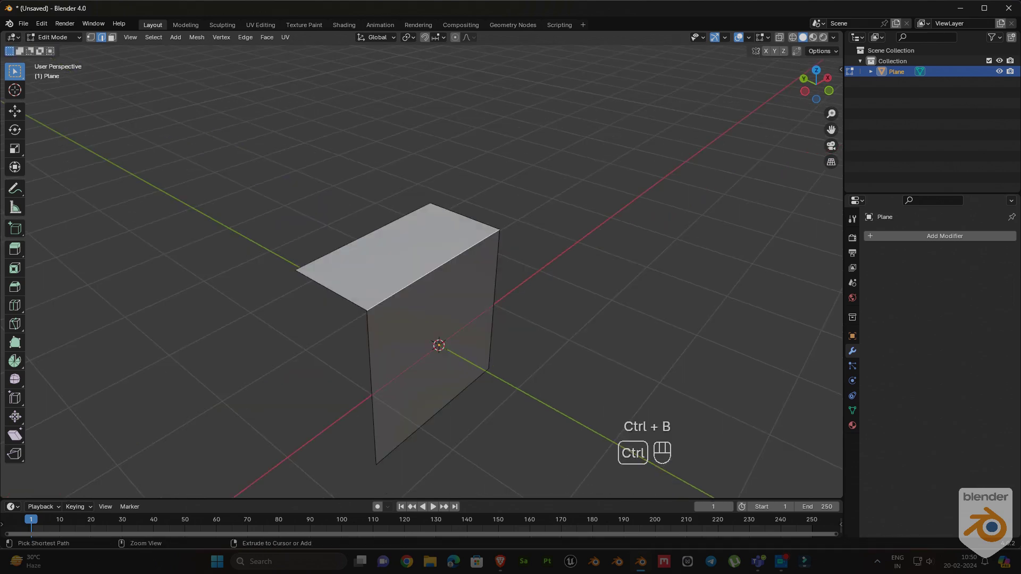
Bevel the corner edge between the two faces into a wide rounded curve with 9 segments
{"action": "key", "text": "ctrl+b"}
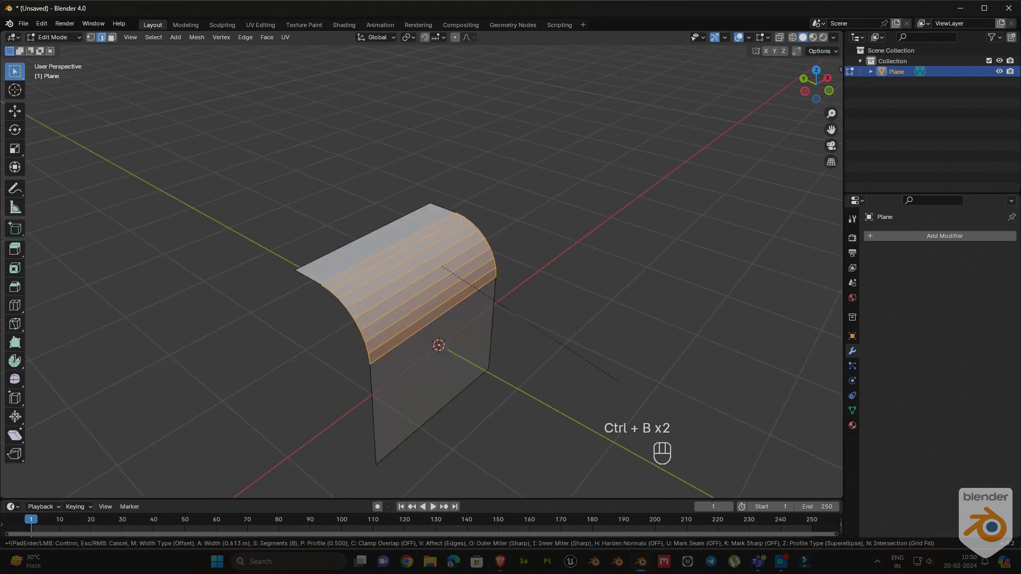
{"action": "scroll", "coordinate": [639, 394], "scroll_direction": "down", "scroll_amount": 1}
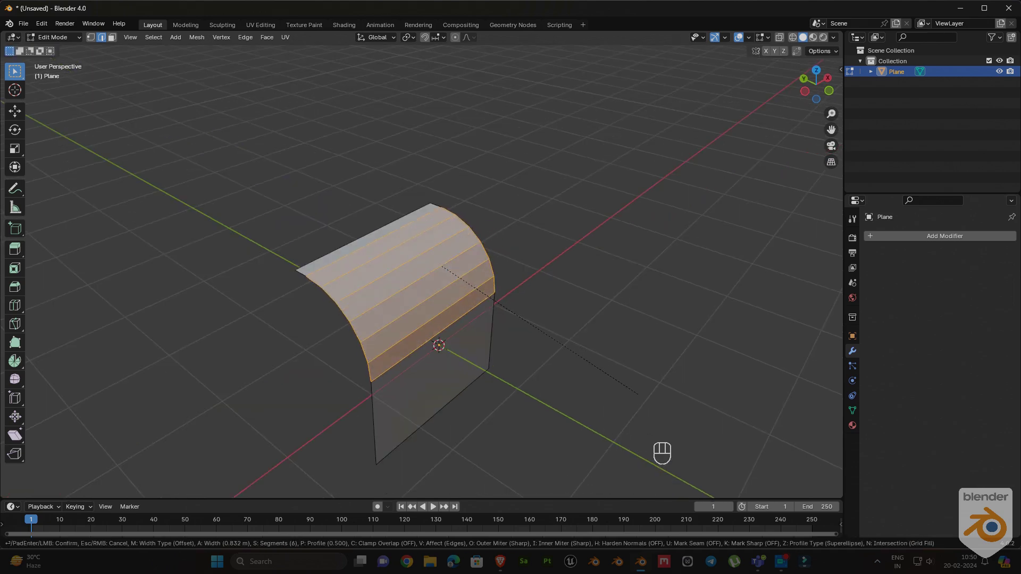
{"action": "left_click", "coordinate": [639, 394]}
{"action": "type", "text": "9"}
{"action": "key", "text": "Return"}
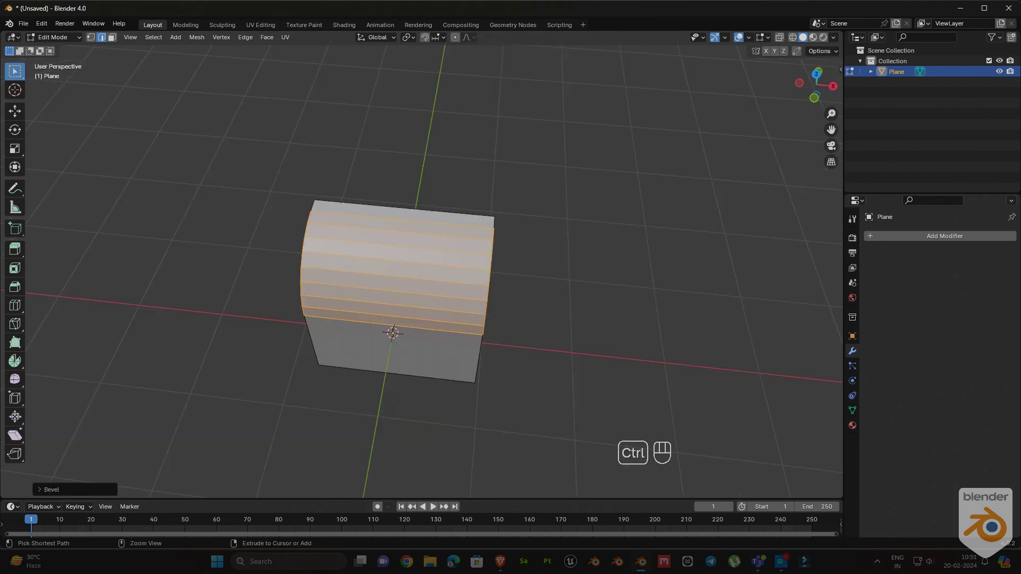
Add 9 evenly spaced, centred loop cuts running across the curved surface from its upper to its lower edge
{"action": "key", "text": "ctrl+r"}
{"action": "type", "text": "9"}
{"action": "left_click", "coordinate": [384, 333]}
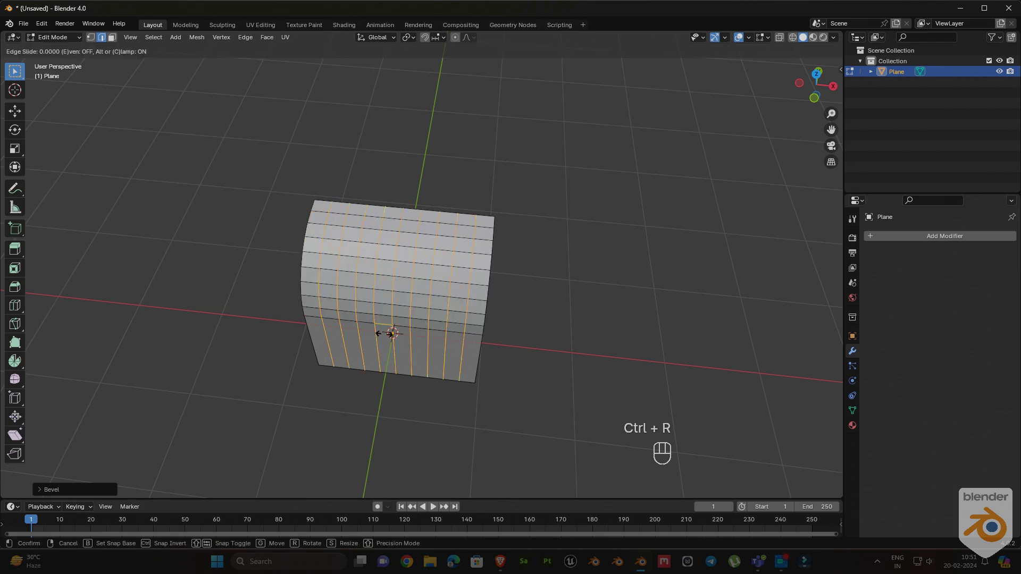
{"action": "right_click", "coordinate": [392, 333]}
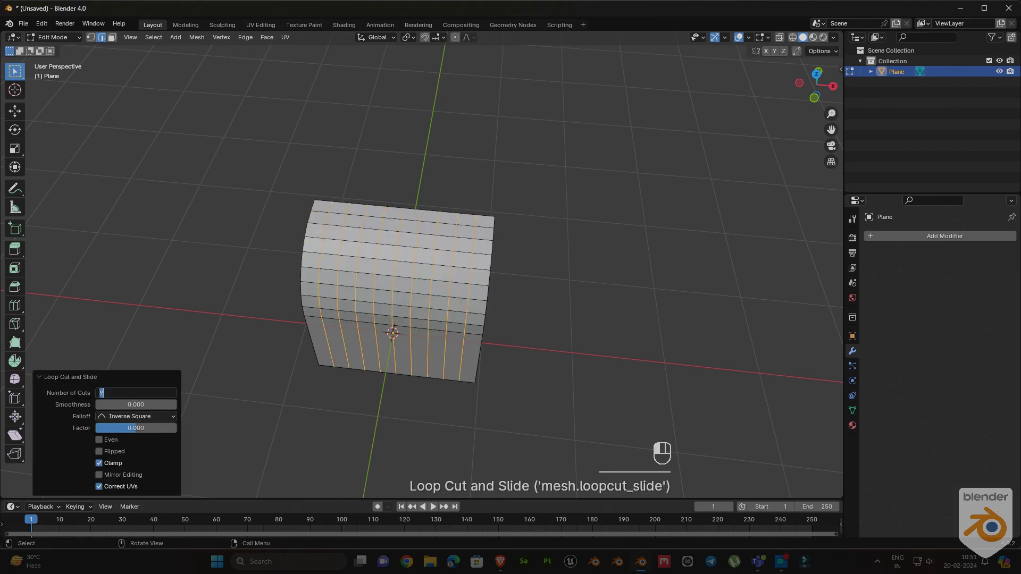
{"action": "key", "text": "Return"}
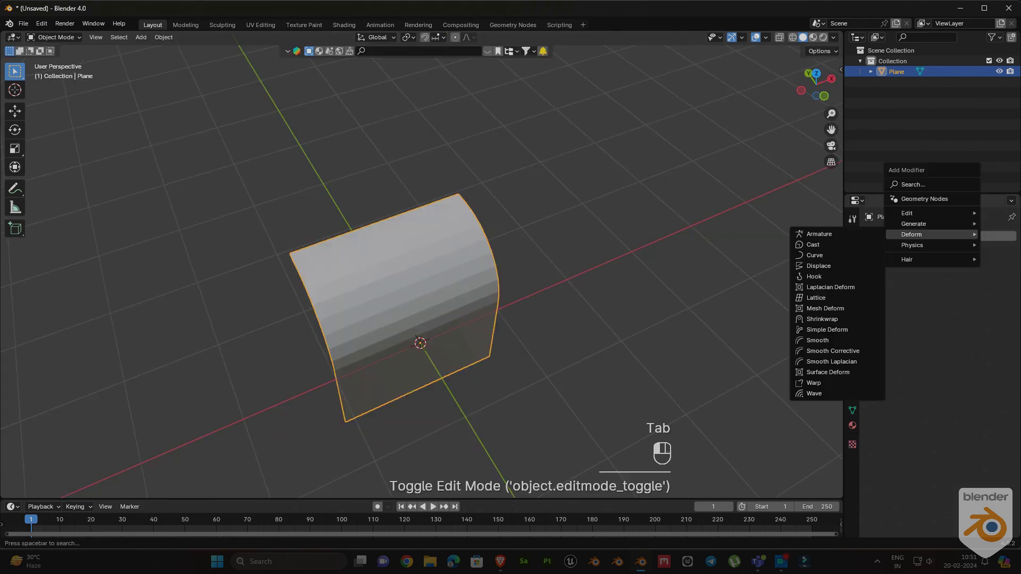
Add an Array modifier to the curved strip with a count of 8
{"action": "mouse_move", "coordinate": [950, 213]}
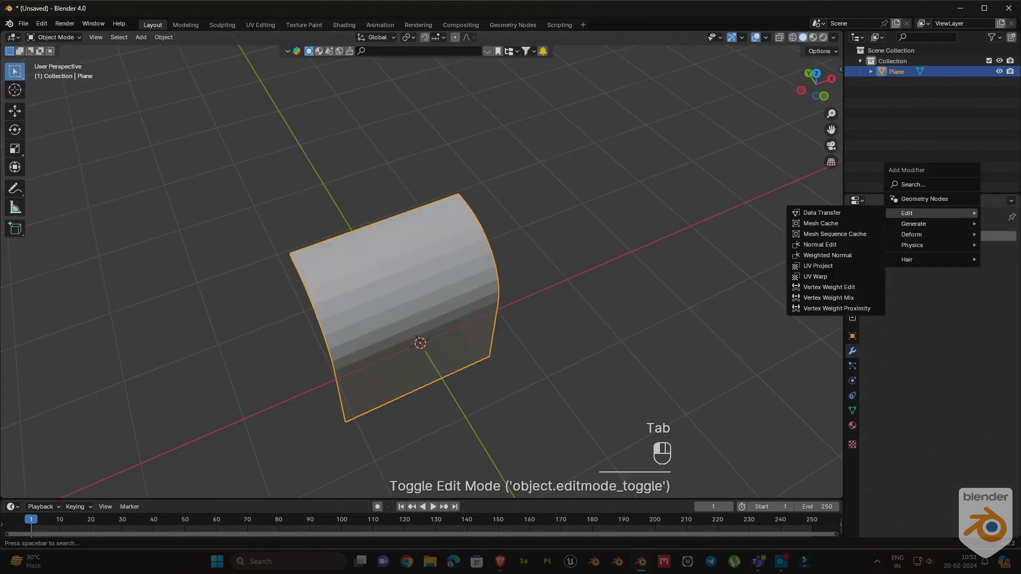
{"action": "mouse_move", "coordinate": [914, 224]}
{"action": "left_click", "coordinate": [813, 224]}
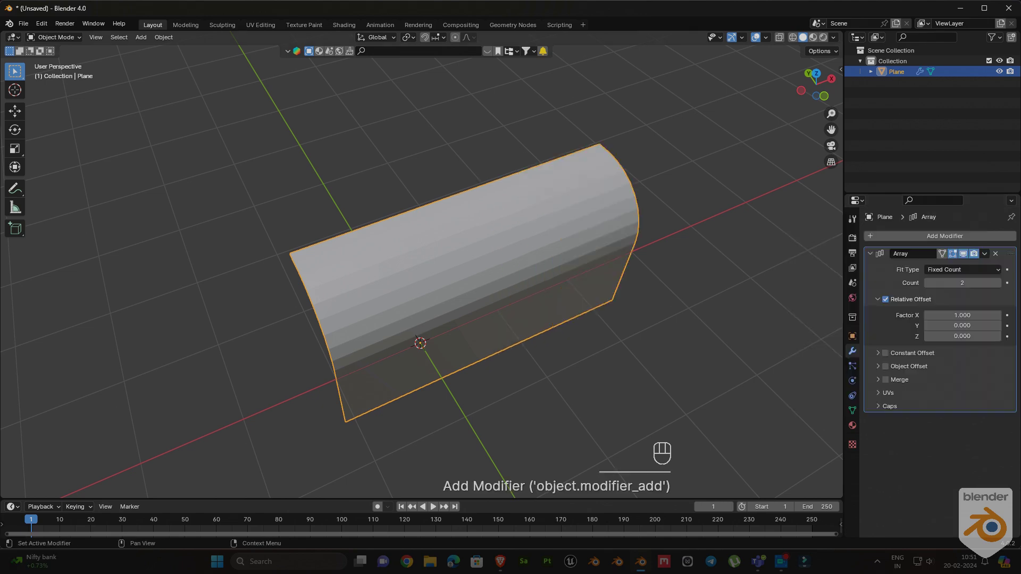
{"action": "type", "text": "8"}
{"action": "key", "text": "Return"}
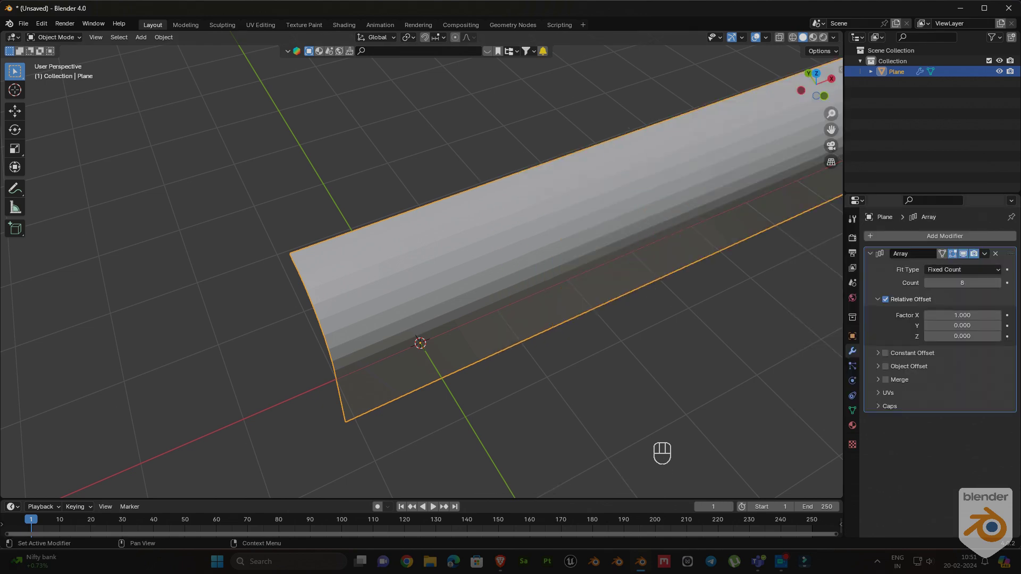
{"action": "left_click", "coordinate": [871, 253]}
Add a Simple Deform modifier with a 90° angle, set to Bend around the Z axis
{"action": "middle_click_drag", "start_coordinate": [612, 255], "coordinate": [611, 367], "text": "ctrl"}
{"action": "middle_click_drag", "start_coordinate": [611, 367], "coordinate": [551, 397], "text": "shift"}
{"action": "left_click", "coordinate": [872, 235]}
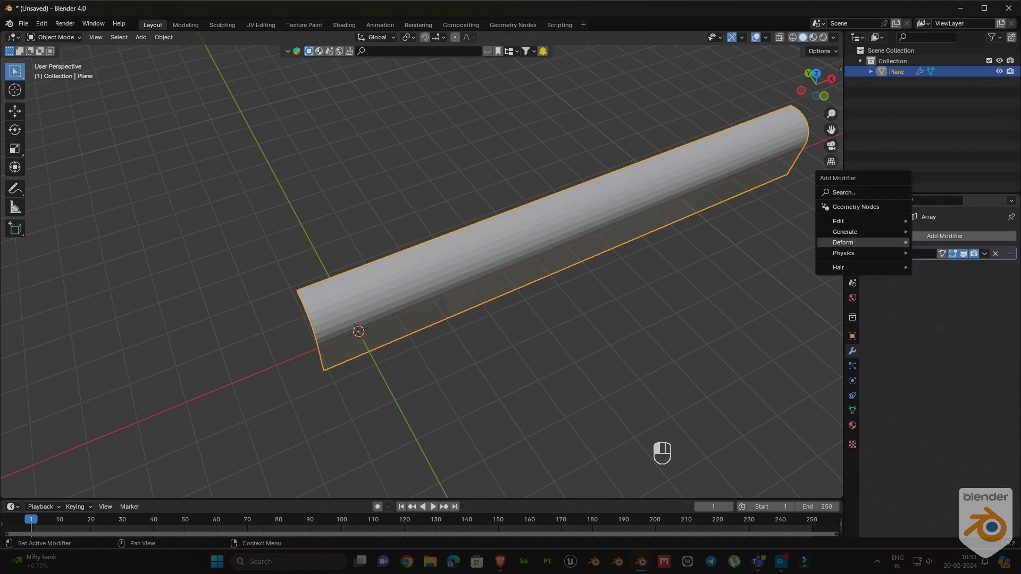
{"action": "mouse_move", "coordinate": [851, 243]}
{"action": "left_click", "coordinate": [948, 338]}
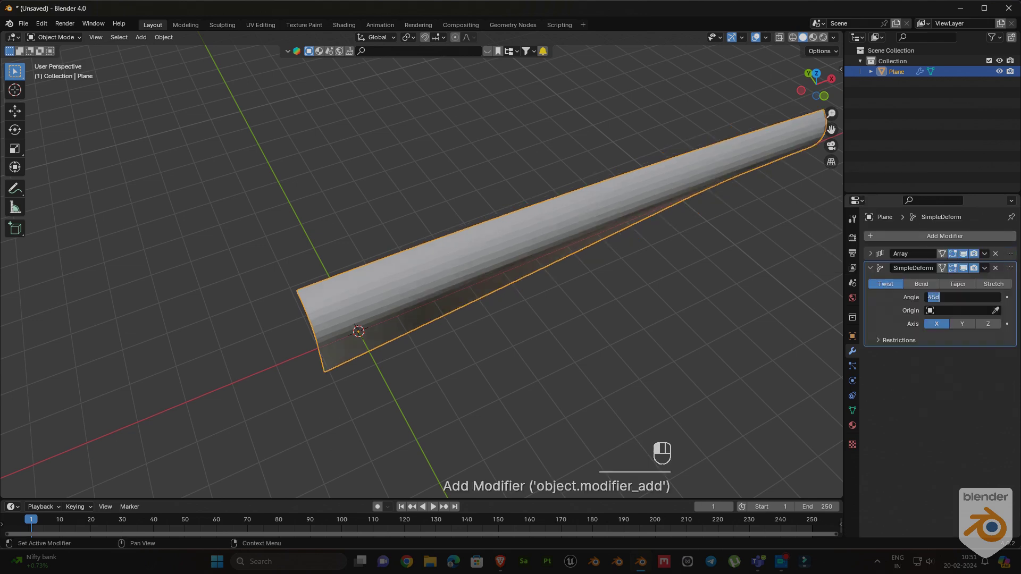
{"action": "type", "text": "90"}
{"action": "key", "text": "Return"}
{"action": "left_click", "coordinate": [921, 284]}
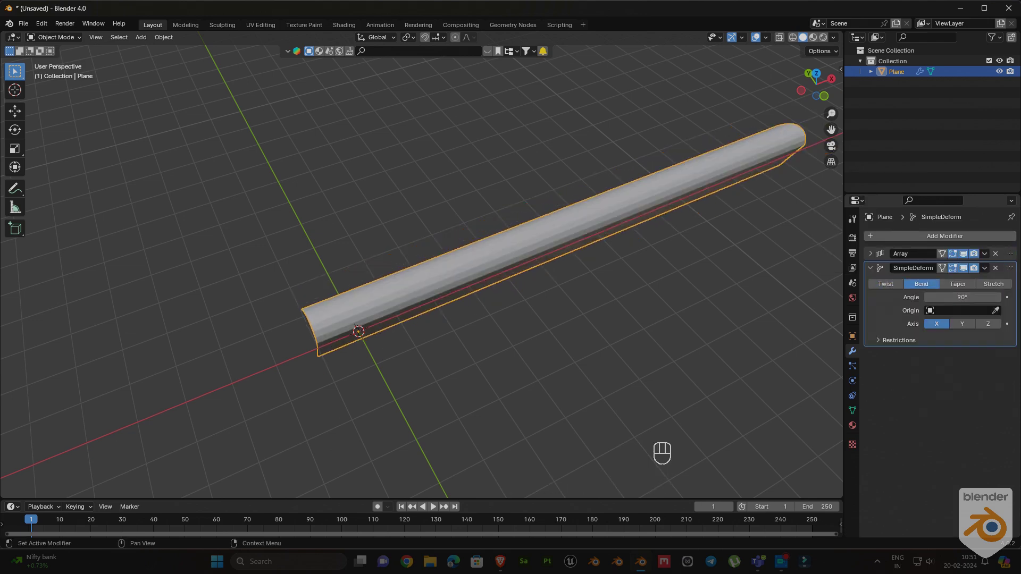
{"action": "left_click", "coordinate": [988, 324]}
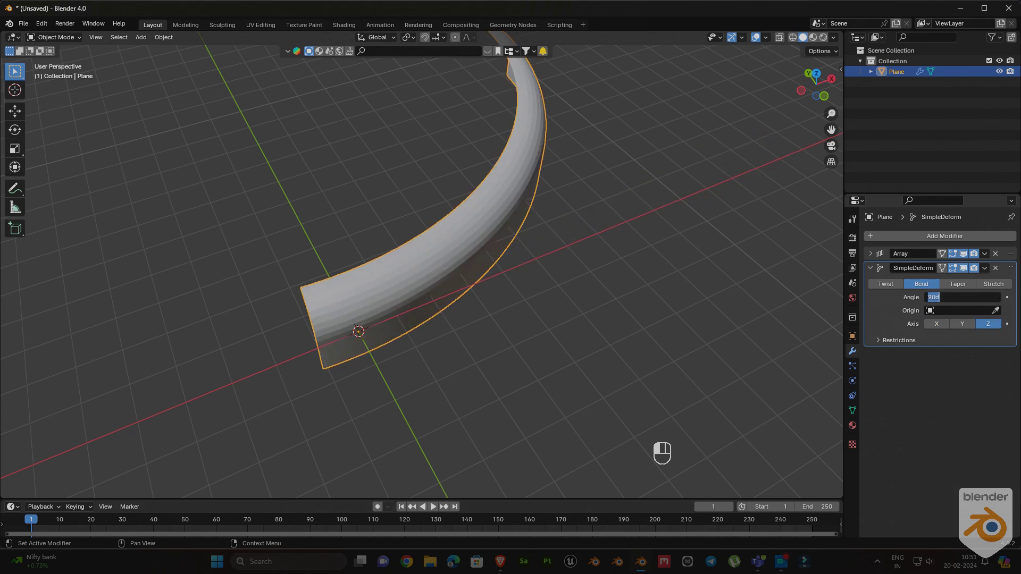
Set the Simple Deform bend angle to 360°
{"action": "key", "text": "Return"}
{"action": "middle_click_drag", "start_coordinate": [559, 297], "coordinate": [565, 245], "text": "ctrl"}
{"action": "middle_click_drag", "start_coordinate": [478, 266], "coordinate": [548, 271], "text": "shift"}
{"action": "key", "text": "Tab"}
{"action": "key", "text": "Tab"}
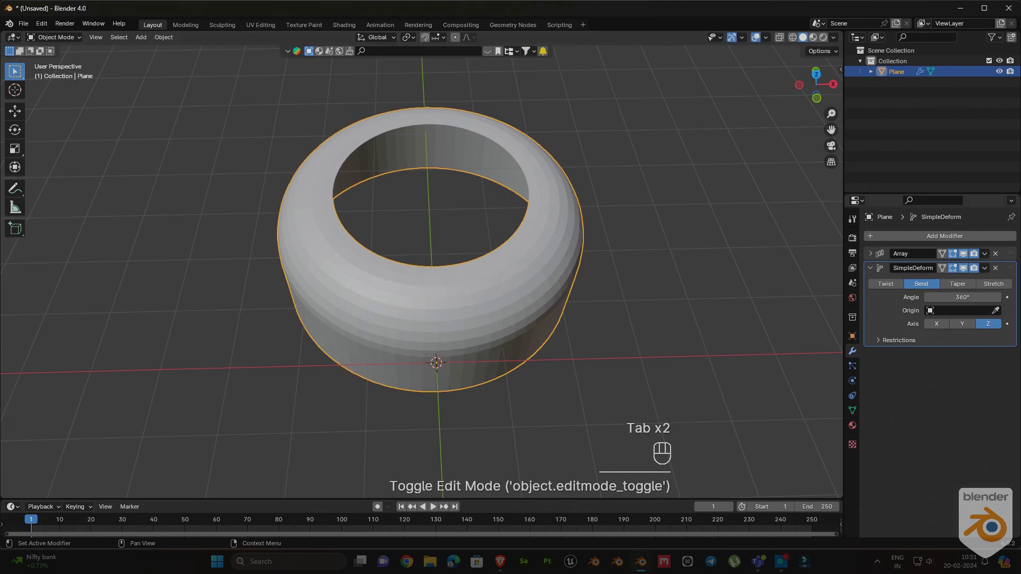
Apply the Array and Simple Deform modifiers to the ring
{"action": "left_click", "coordinate": [984, 254]}
{"action": "left_click", "coordinate": [974, 266]}
{"action": "left_click", "coordinate": [984, 253]}
{"action": "left_click", "coordinate": [975, 266]}
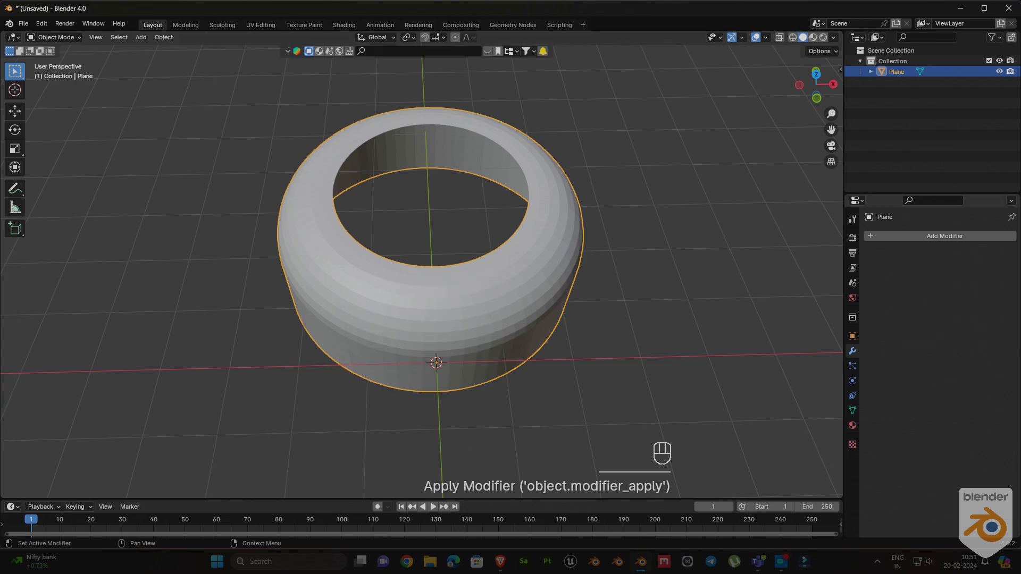
Keep only the front segment of the ring by selecting its linked mesh, inverting the selection and deleting the rest
{"action": "key", "text": "Tab"}
{"action": "left_click", "coordinate": [443, 309]}
{"action": "key", "text": "l"}
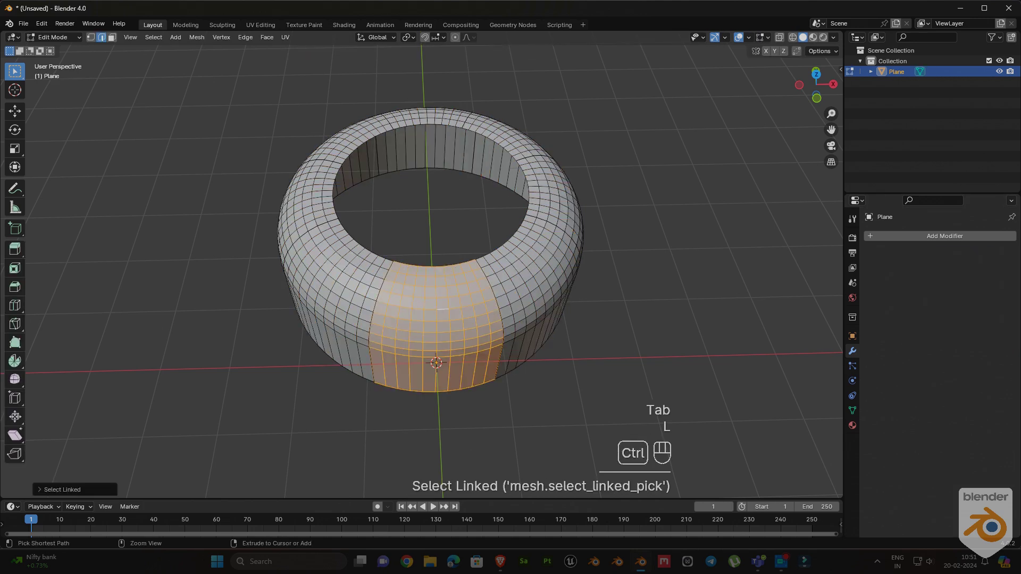
{"action": "key", "text": "ctrl+i"}
{"action": "key", "text": "Delete"}
{"action": "left_click", "coordinate": [443, 310]}
{"action": "key", "text": "Tab"}
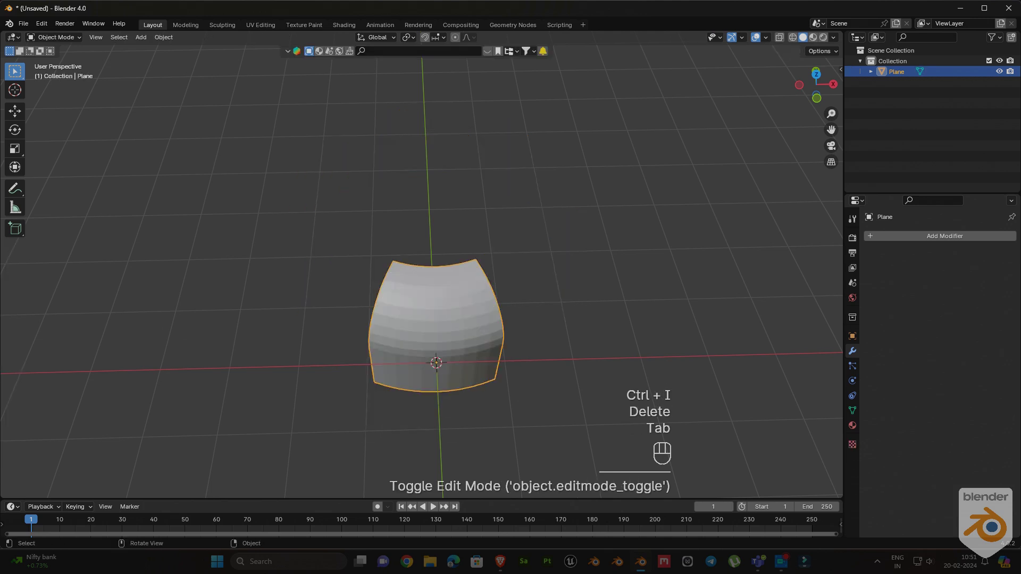
Add a mesh circle with 12 vertices at the origin in top view
{"action": "key", "text": "KP_7"}
{"action": "middle_click_drag", "start_coordinate": [421, 266], "coordinate": [422, 206], "text": "ctrl"}
{"action": "key", "text": "shift+a"}
{"action": "mouse_move", "coordinate": [458, 307]}
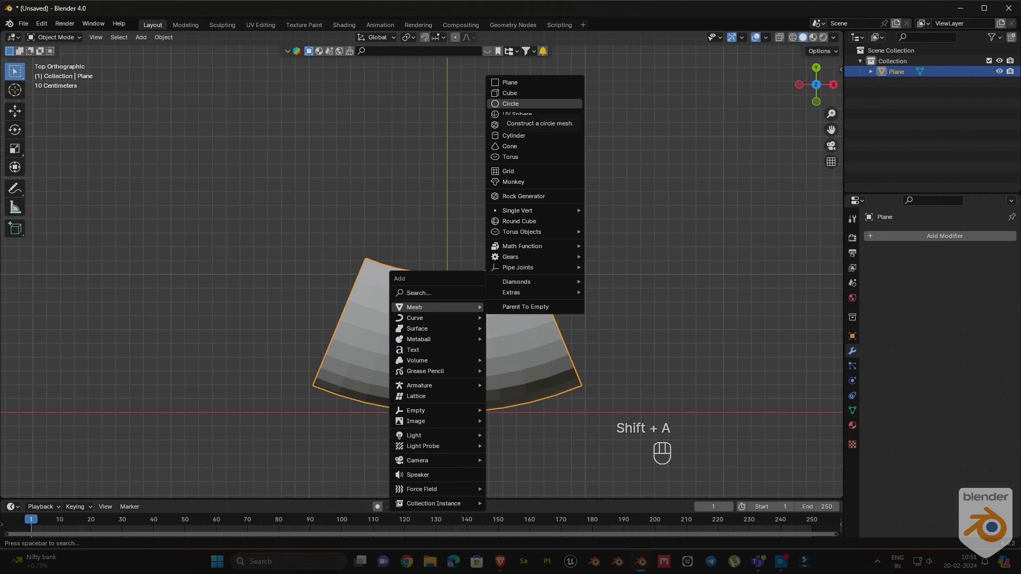
{"action": "left_click", "coordinate": [510, 104]}
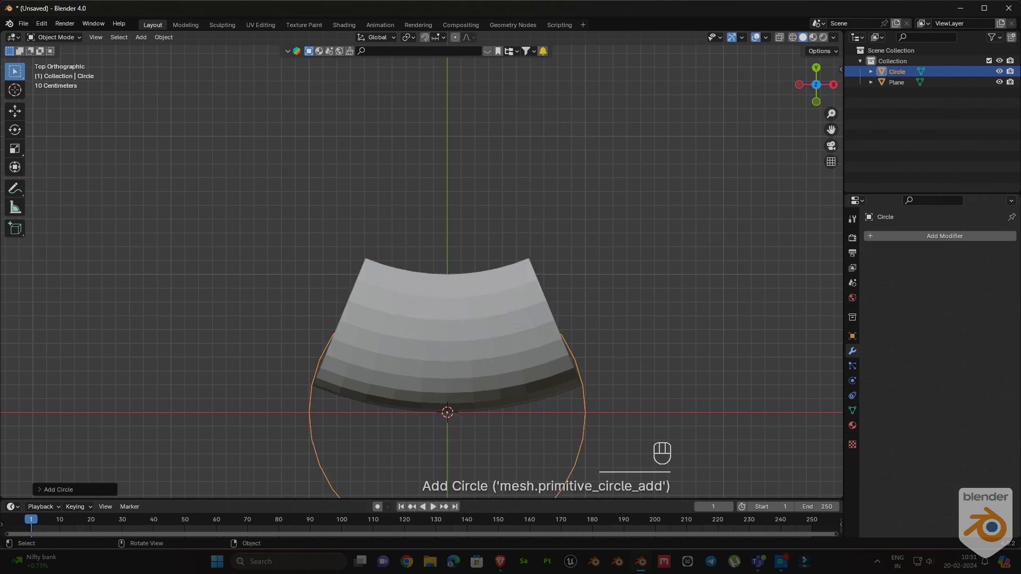
{"action": "left_click", "coordinate": [58, 490]}
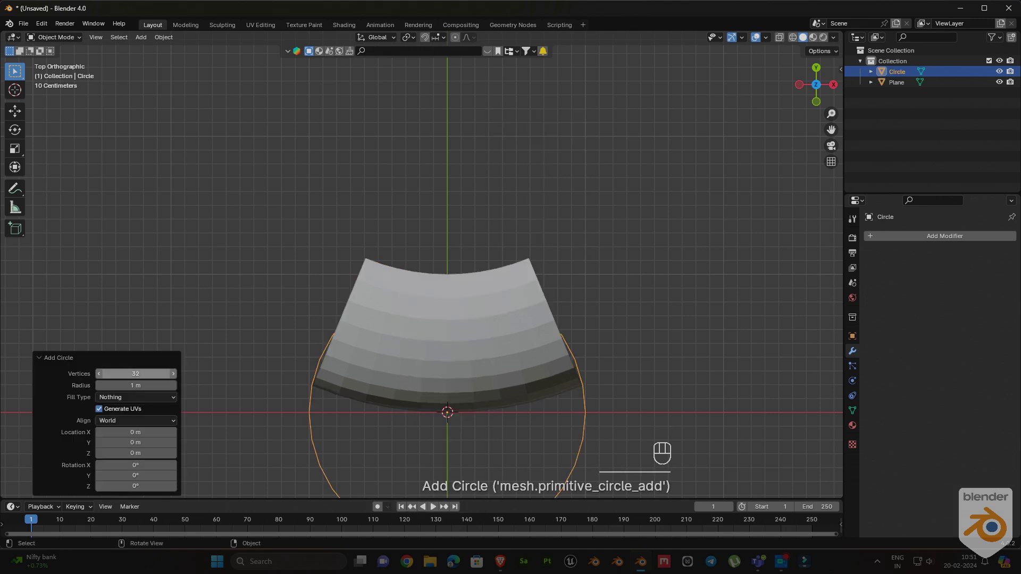
{"action": "left_click", "coordinate": [135, 374]}
{"action": "key", "text": "Return"}
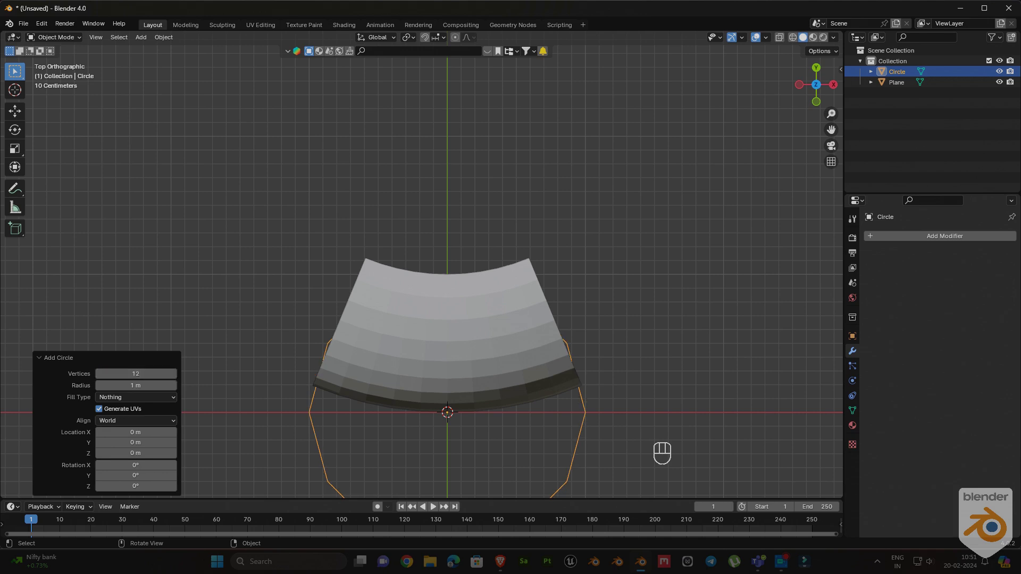
{"action": "left_click", "coordinate": [57, 358]}
Switch to wireframe shading and scale the circle's geometry down to about 0.3 in Edit Mode
{"action": "middle_click_drag", "start_coordinate": [475, 375], "coordinate": [475, 401], "text": "ctrl"}
{"action": "key", "text": "z"}
{"action": "left_click", "coordinate": [392, 402]}
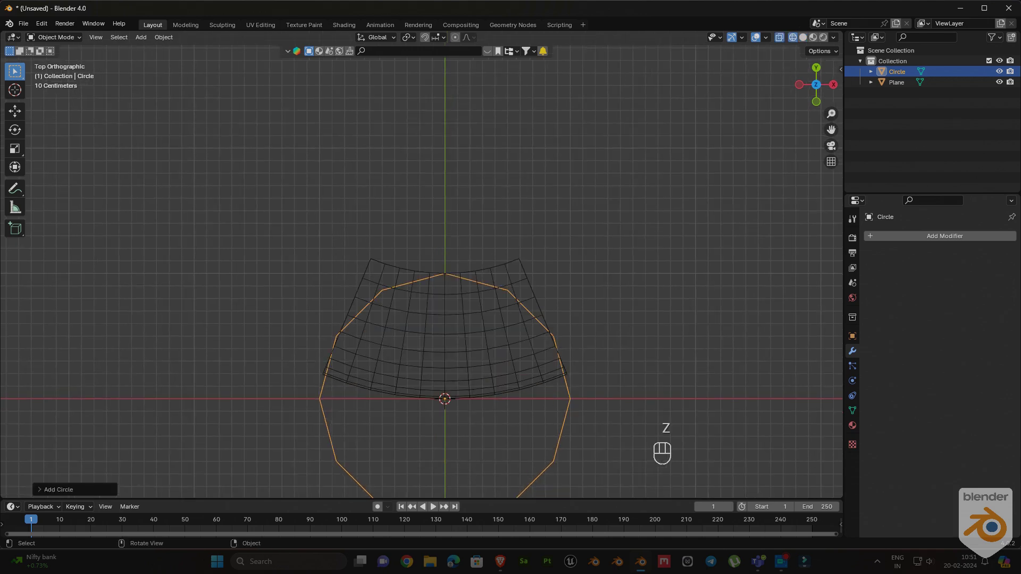
{"action": "middle_click_drag", "start_coordinate": [404, 399], "coordinate": [324, 322], "text": "ctrl"}
{"action": "key", "text": "Tab"}
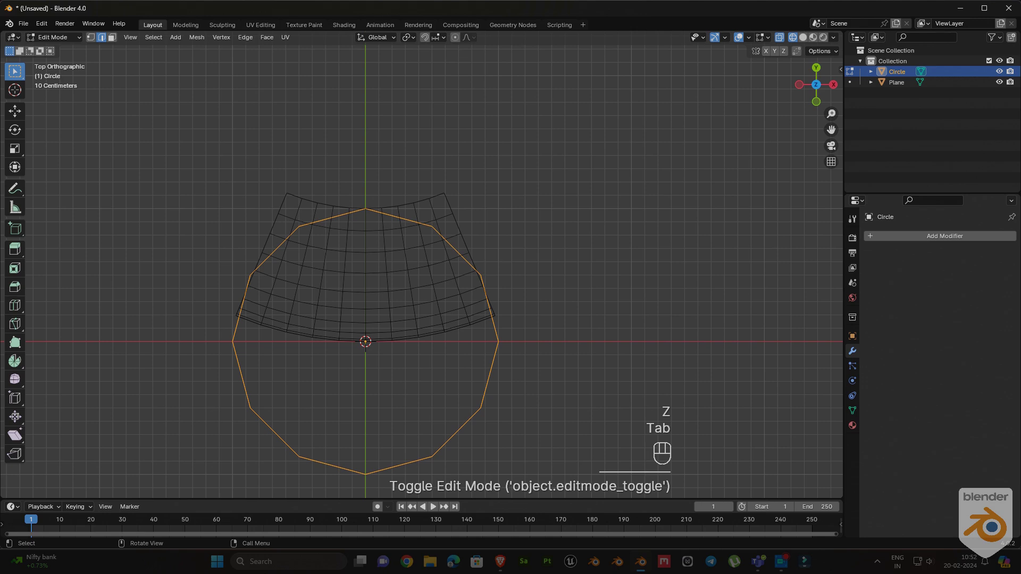
{"action": "key", "text": "s"}
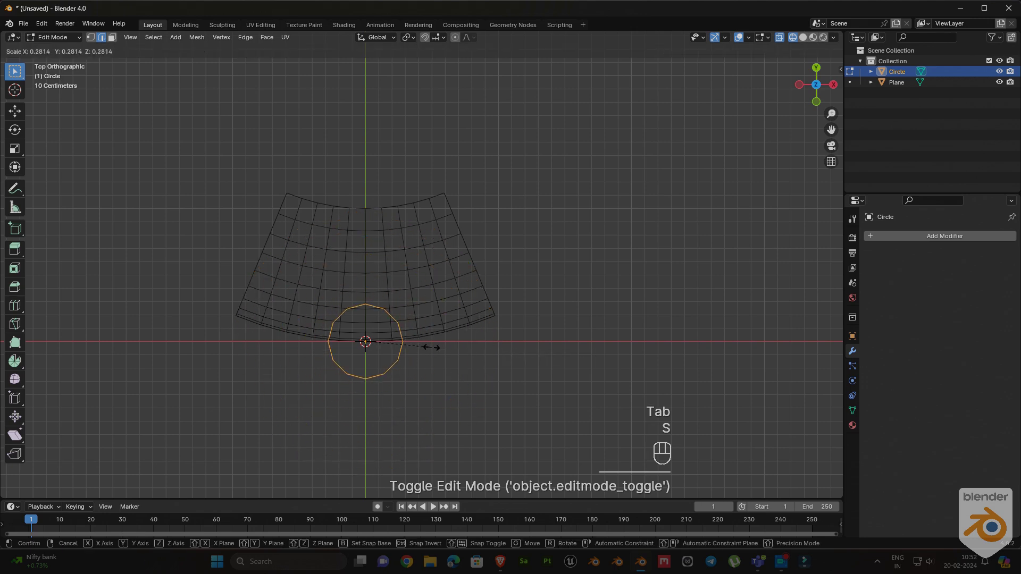
{"action": "left_click", "coordinate": [436, 346]}
Move the circle along the Y axis over the middle of the curved segment and return to solid shading
{"action": "key", "text": "g"}
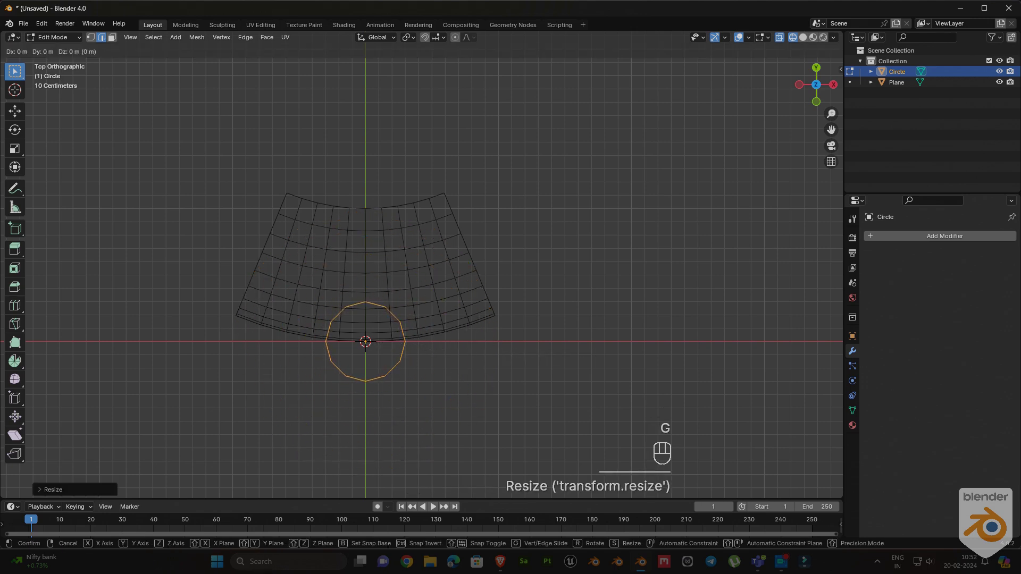
{"action": "key", "text": "y"}
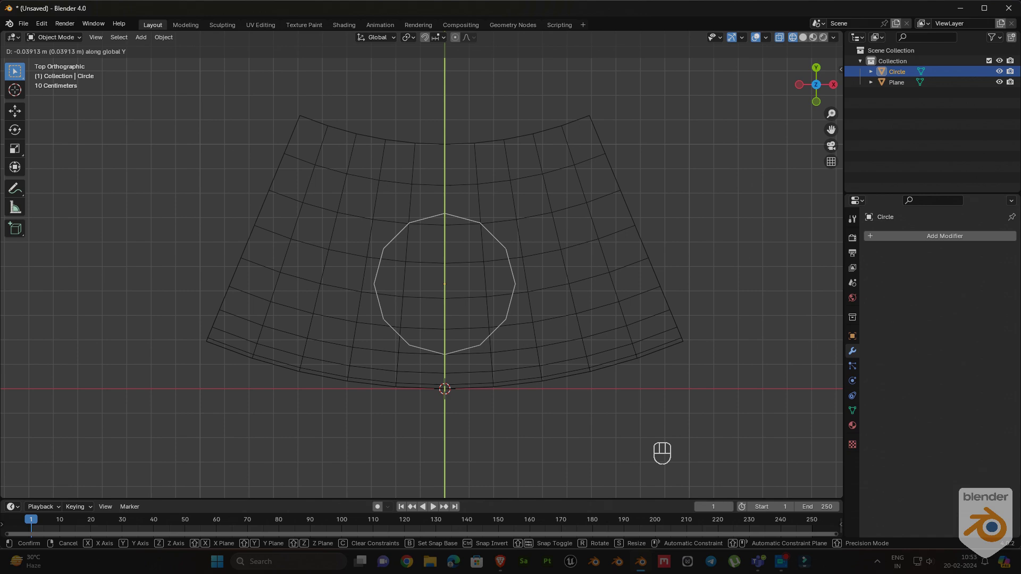
{"action": "left_click", "coordinate": [444, 284]}
{"action": "mouse_move", "coordinate": [445, 284]}
{"action": "middle_mouse_down"}
{"action": "mouse_move", "coordinate": [487, 228]}
{"action": "mouse_move", "coordinate": [487, 253]}
{"action": "middle_mouse_up"}
{"action": "key", "text": "z"}
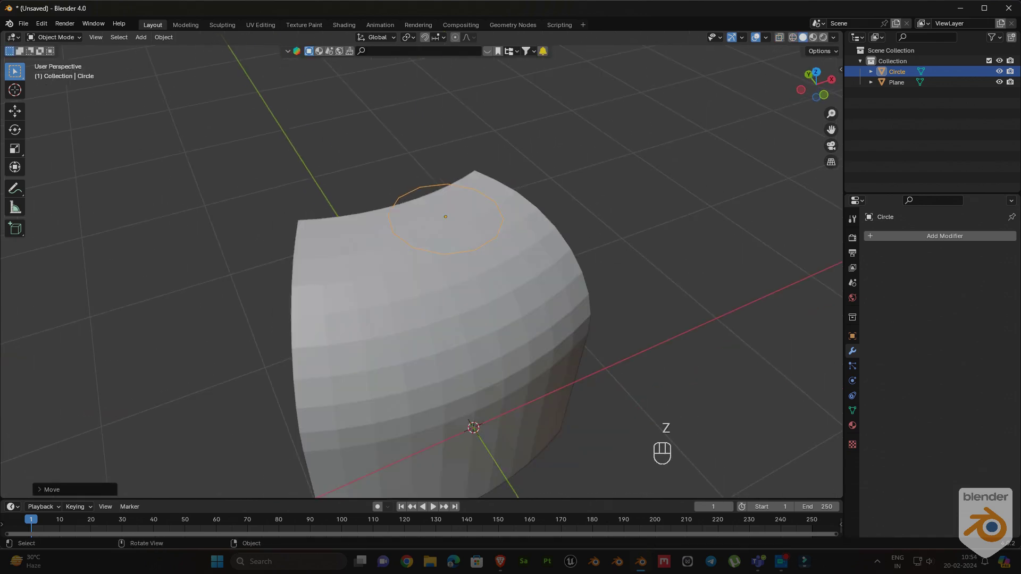
Cut the circle's outline into the curved segment's mesh with Knife Project from top view
{"action": "left_click", "coordinate": [478, 297]}
{"action": "key", "text": "Tab"}
{"action": "key", "text": "1"}
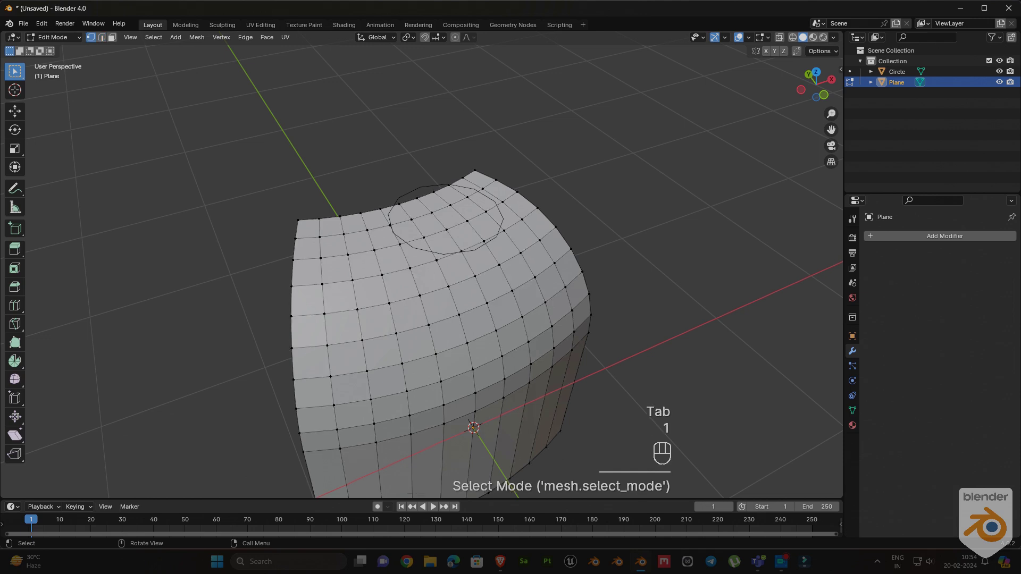
{"action": "key", "text": "Tab"}
{"action": "key", "text": "Tab"}
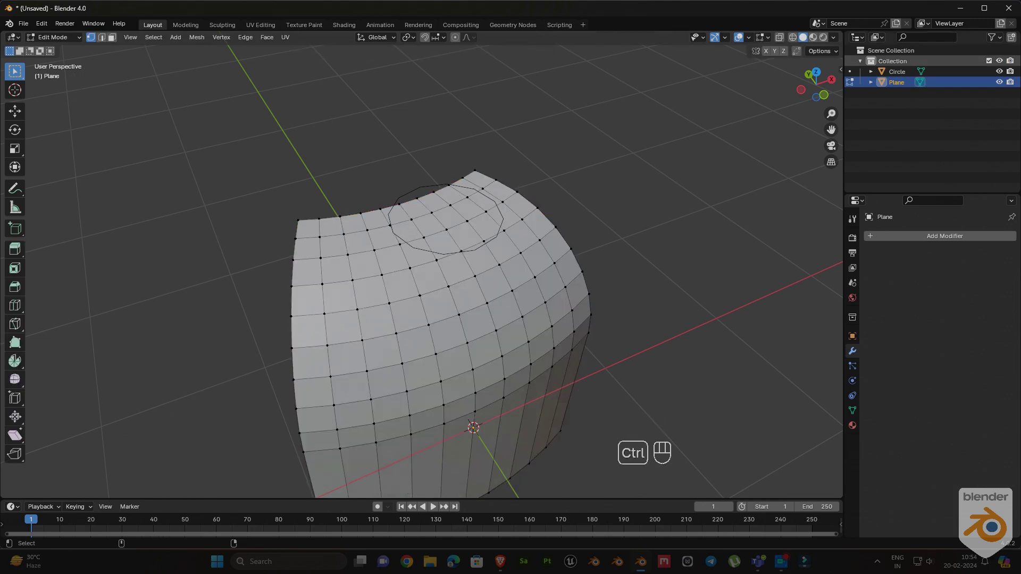
{"action": "left_click", "coordinate": [897, 72], "text": "ctrl"}
{"action": "key", "text": "KP_7"}
{"action": "middle_click_drag", "start_coordinate": [495, 277], "coordinate": [495, 203], "text": "ctrl"}
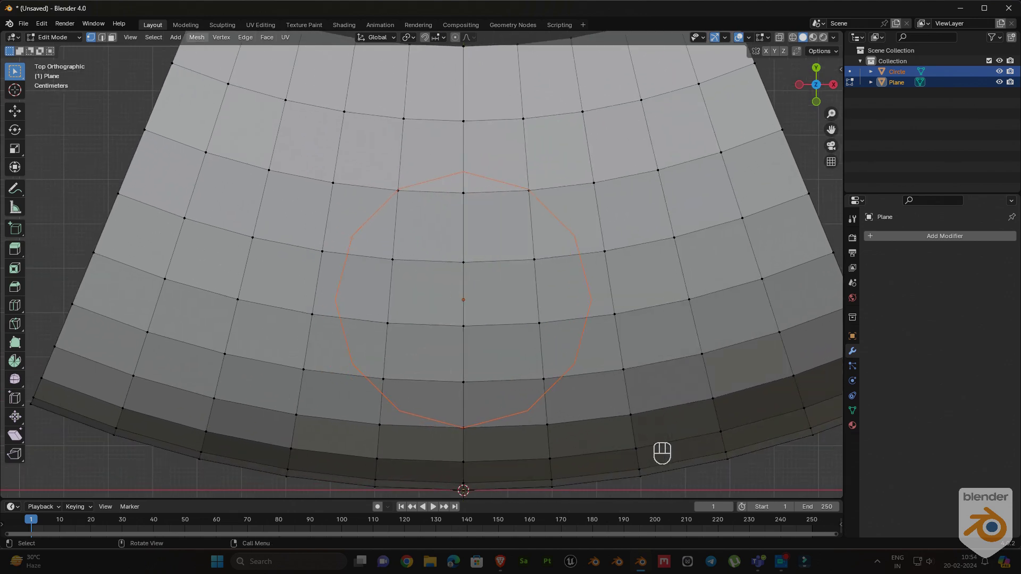
{"action": "left_click", "coordinate": [197, 37]}
{"action": "left_click", "coordinate": [220, 170]}
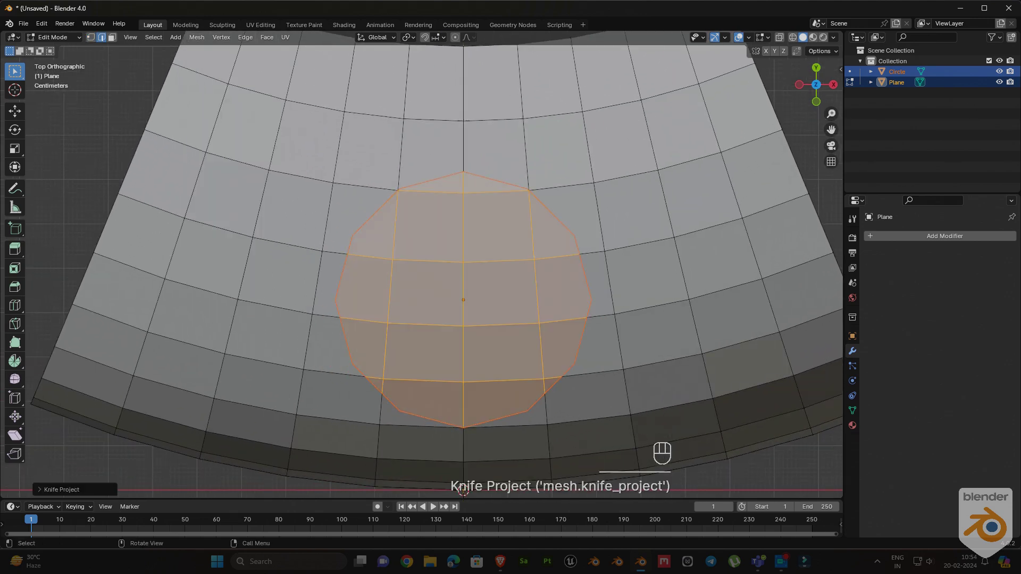
Return to Object Mode and hide the circle object used as the cutter
{"action": "middle_click_drag", "start_coordinate": [425, 319], "coordinate": [428, 288]}
{"action": "key", "text": "Tab"}
{"action": "left_click", "coordinate": [447, 195]}
{"action": "key", "text": "h"}
{"action": "left_click", "coordinate": [448, 298]}
Edit the segment's vertices with snapping to Vertex enabled and Auto Merge Vertices turned on
{"action": "key", "text": "Tab"}
{"action": "key", "text": "1"}
{"action": "left_click", "coordinate": [425, 37]}
{"action": "left_click", "coordinate": [439, 37]}
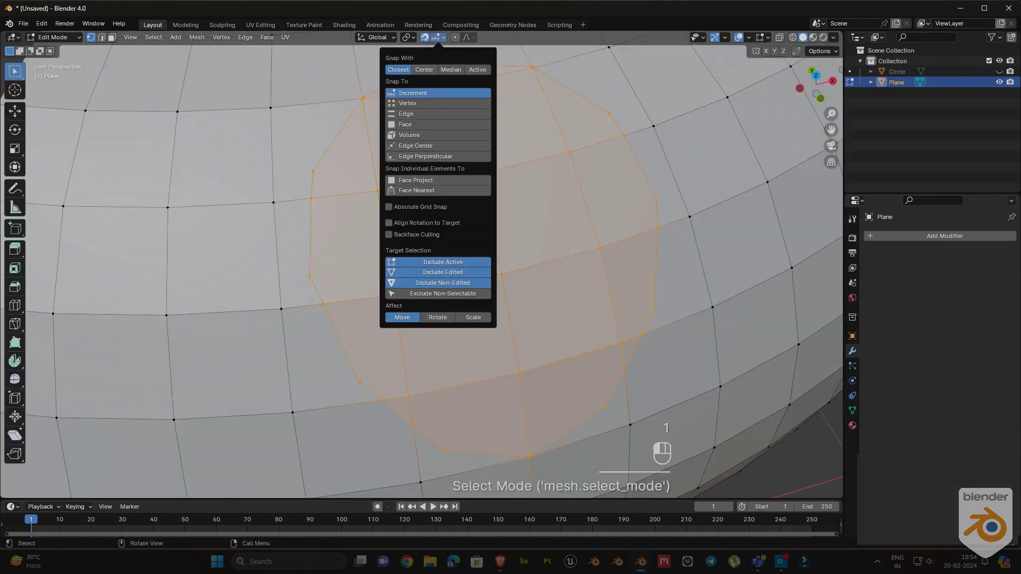
{"action": "left_click", "coordinate": [438, 103]}
{"action": "left_click", "coordinate": [796, 51]}
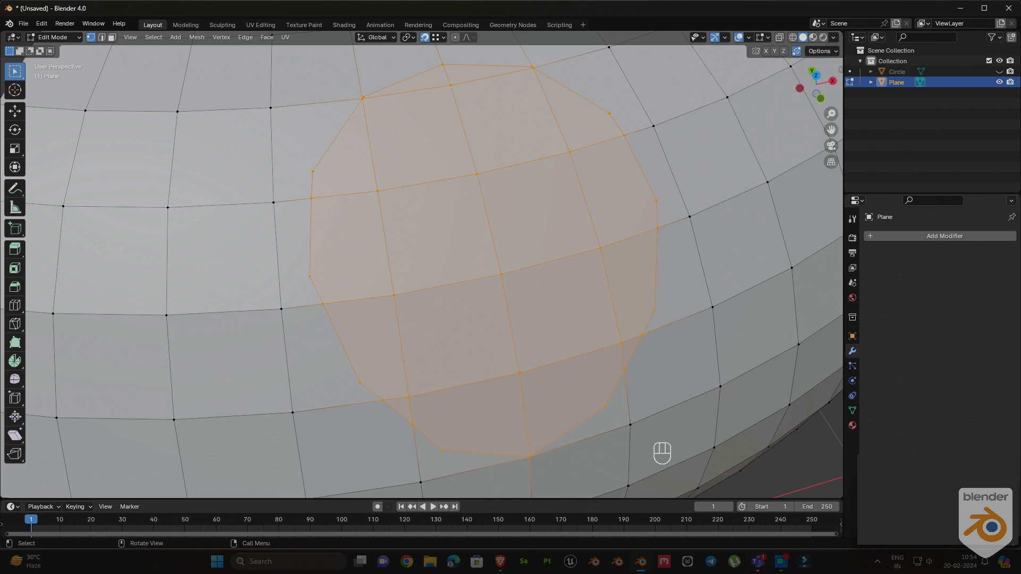
Snap and merge the three extra vertices along the right side of the projected outline onto its nearest corner vertices
{"action": "middle_click_drag", "start_coordinate": [537, 266], "coordinate": [479, 276]}
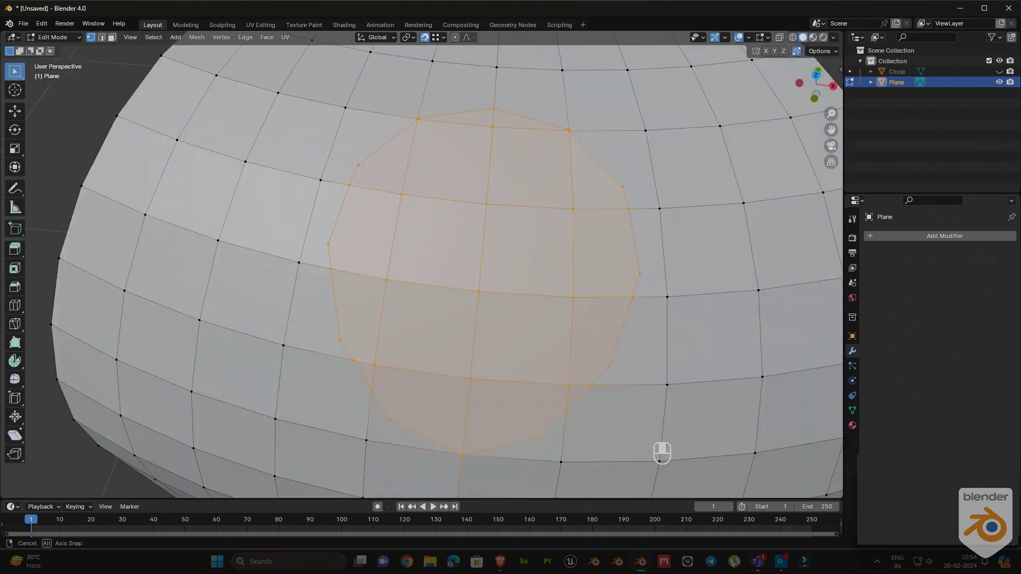
{"action": "left_click", "coordinate": [633, 301]}
{"action": "key", "text": "g"}
{"action": "left_click", "coordinate": [640, 276]}
{"action": "middle_click_drag", "start_coordinate": [640, 276], "coordinate": [633, 290]}
{"action": "left_click", "coordinate": [633, 219]}
{"action": "key", "text": "g"}
{"action": "left_click", "coordinate": [631, 196]}
{"action": "left_click", "coordinate": [581, 129]}
{"action": "key", "text": "g"}
{"action": "left_click", "coordinate": [580, 127]}
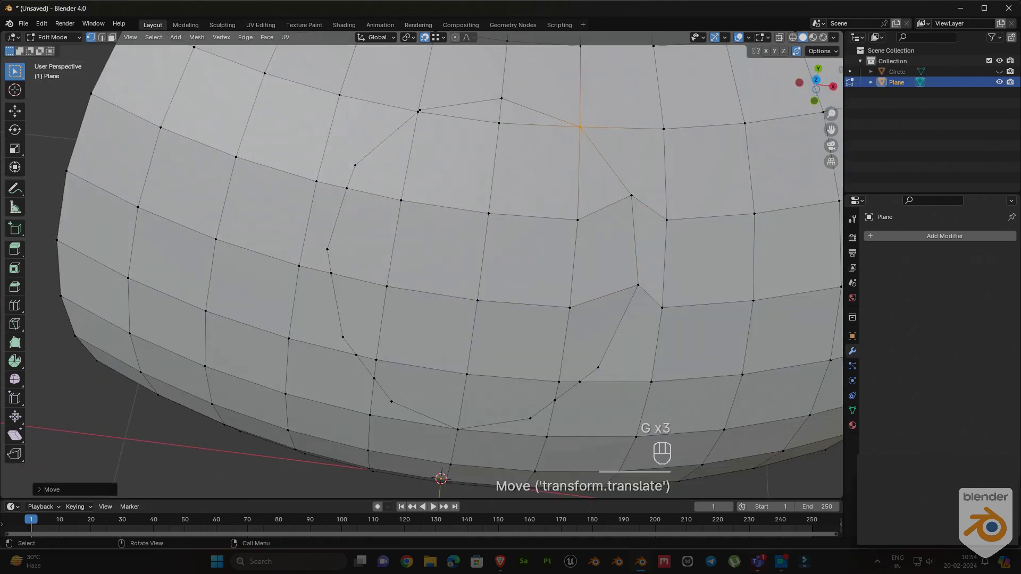
Merge the extra vertices on the upper and left parts of the outline onto its neighbouring corners
{"action": "left_click", "coordinate": [500, 124]}
{"action": "key", "text": "g"}
{"action": "left_click", "coordinate": [501, 98]}
{"action": "left_click", "coordinate": [347, 188]}
{"action": "key", "text": "g"}
{"action": "left_click", "coordinate": [355, 166]}
{"action": "left_click", "coordinate": [330, 273]}
{"action": "key", "text": "g"}
{"action": "left_click", "coordinate": [327, 249]}
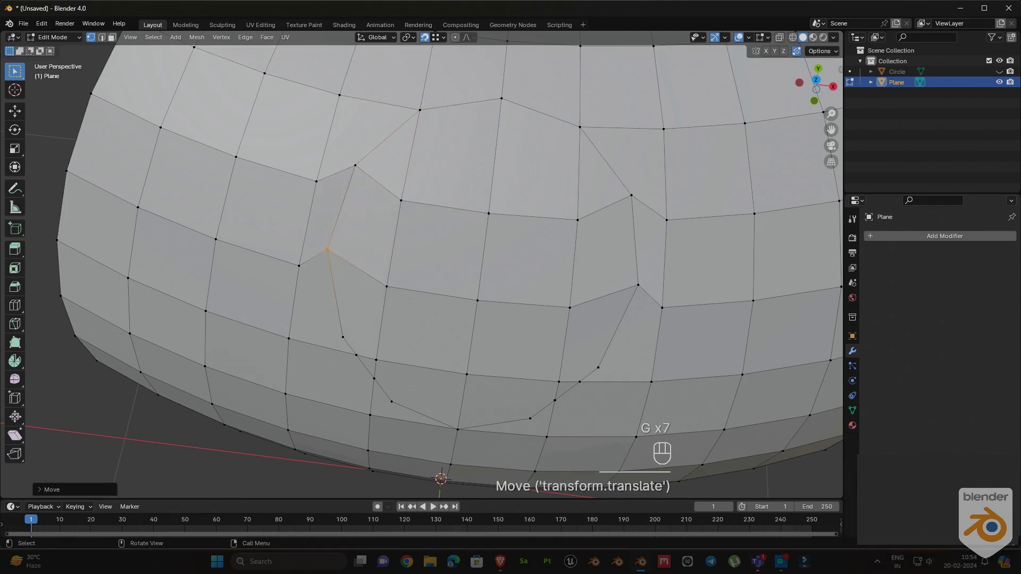
Merge the remaining extra vertices near the outline's lower left and lower right onto its adjacent corner vertices
{"action": "middle_click_drag", "start_coordinate": [329, 255], "coordinate": [346, 195]}
{"action": "left_click", "coordinate": [364, 355]}
{"action": "middle_click_drag", "start_coordinate": [426, 265], "coordinate": [384, 172], "text": "shift"}
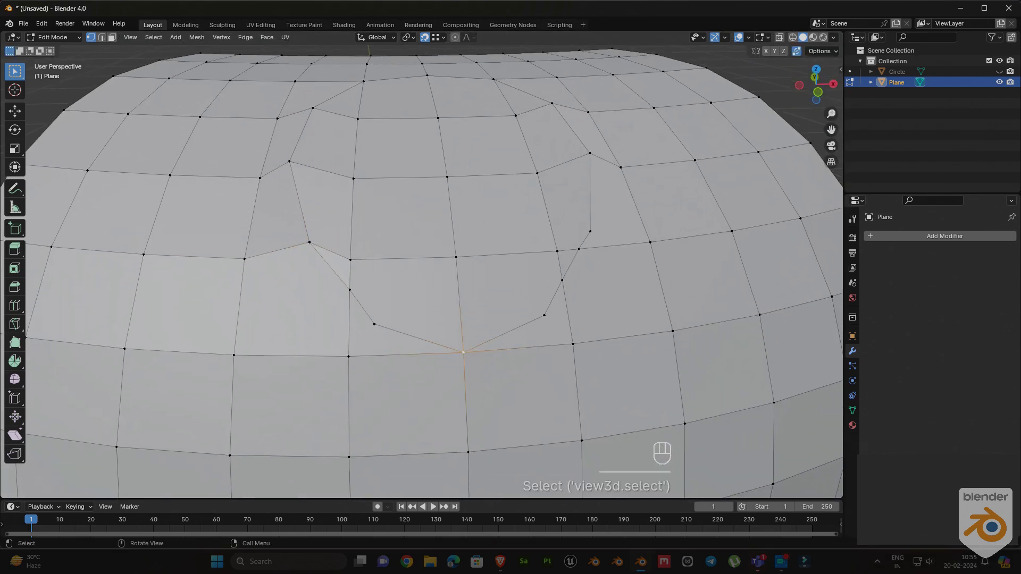
{"action": "key", "text": "g"}
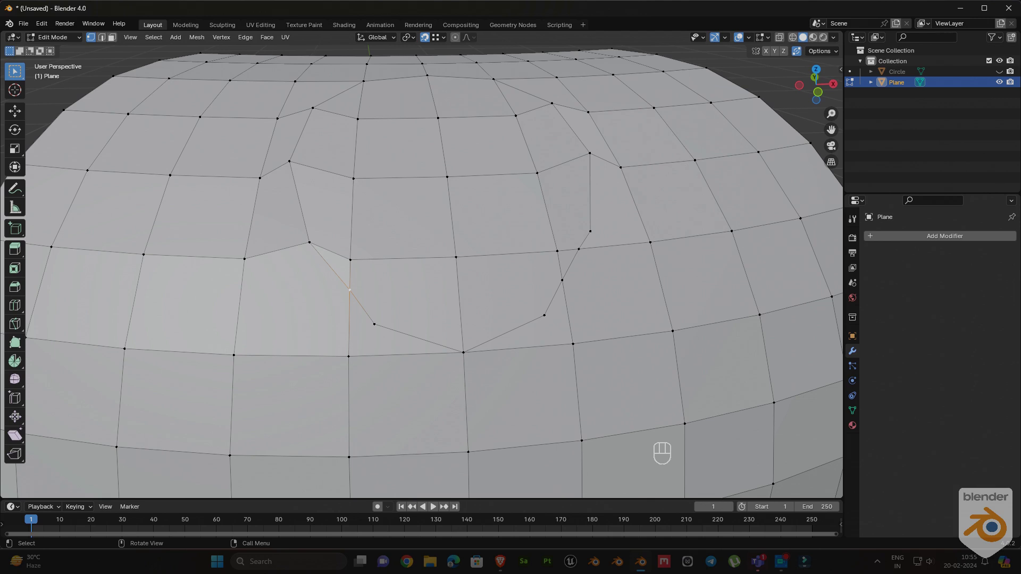
{"action": "key", "text": "g"}
{"action": "left_click", "coordinate": [311, 244]}
{"action": "left_click", "coordinate": [579, 249]}
{"action": "key", "text": "g"}
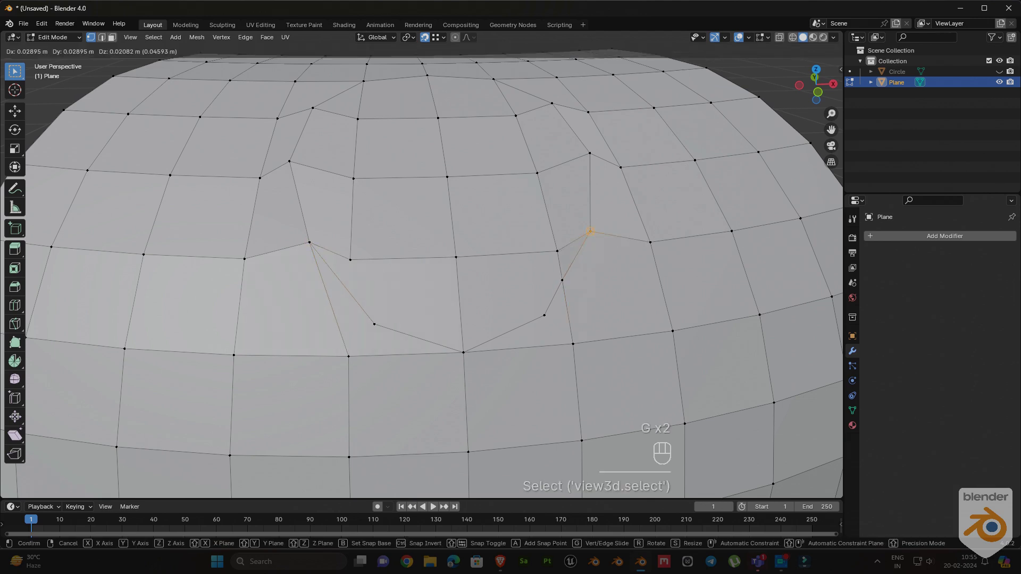
{"action": "left_click", "coordinate": [590, 232]}
{"action": "left_click", "coordinate": [562, 281]}
{"action": "key", "text": "g"}
{"action": "left_click", "coordinate": [589, 232]}
{"action": "left_click", "coordinate": [309, 242]}
Select all faces inside the 12-sided outline and delete them to open a hole in the segment
{"action": "scroll", "coordinate": [330, 247], "scroll_direction": "down", "scroll_amount": 1}
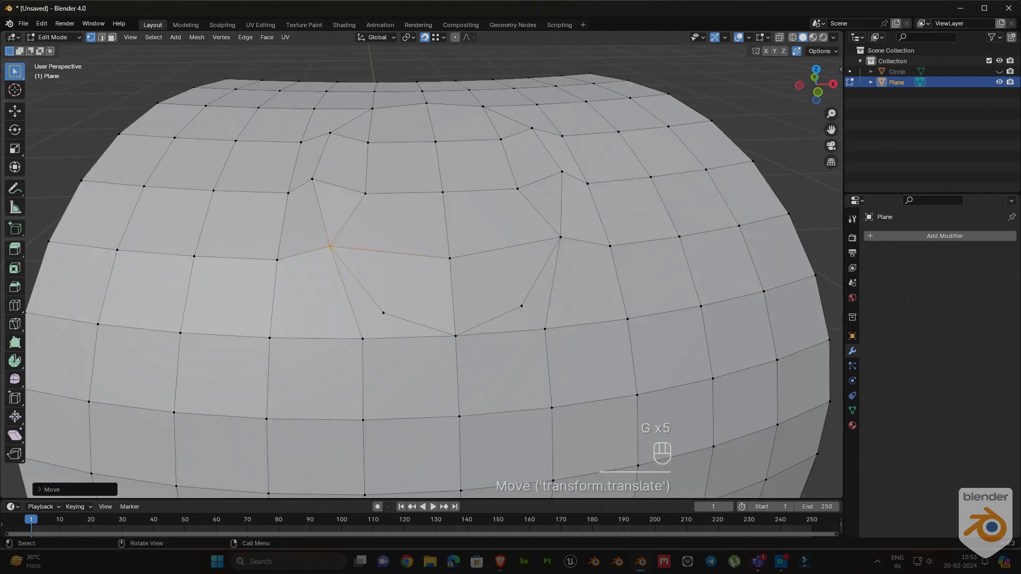
{"action": "middle_click_drag", "start_coordinate": [330, 247], "coordinate": [389, 254]}
{"action": "middle_click_drag", "start_coordinate": [510, 266], "coordinate": [553, 261]}
{"action": "key", "text": "ctrl+KP_Add"}
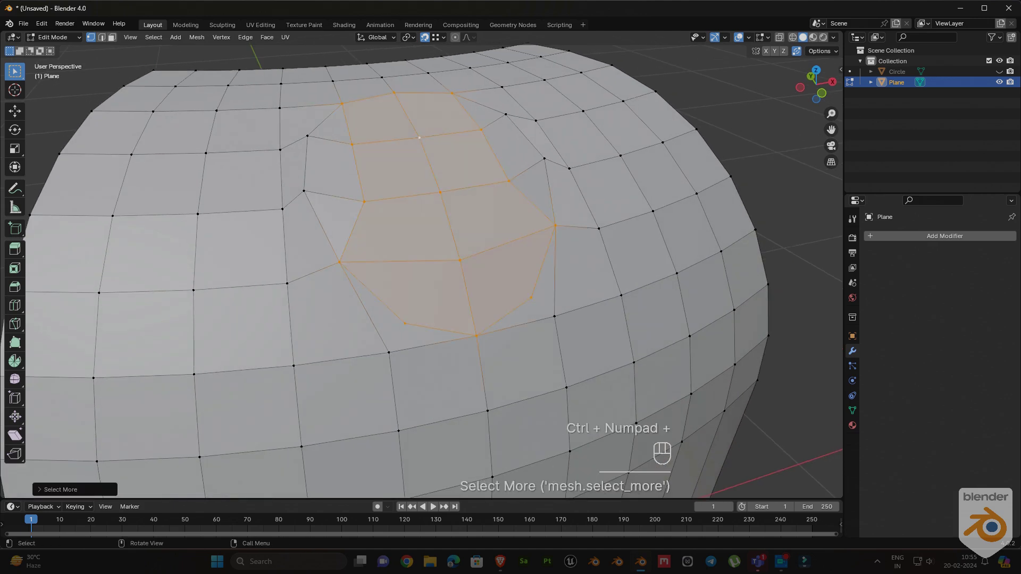
{"action": "key", "text": "3"}
{"action": "left_click", "coordinate": [333, 127], "text": "shift"}
{"action": "left_click", "coordinate": [336, 218], "text": "shift"}
{"action": "left_click", "coordinate": [512, 147], "text": "shift"}
{"action": "left_click", "coordinate": [480, 113], "text": "shift"}
{"action": "key", "text": "x"}
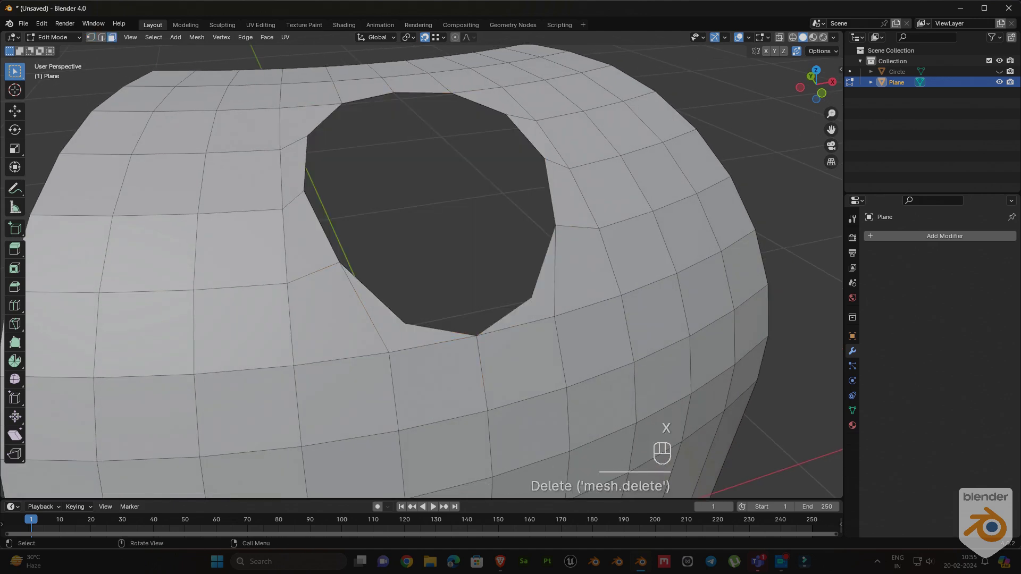
Merge the two grid vertices just below the hole onto the unconnected corners of its lower edge
{"action": "scroll", "coordinate": [478, 159], "scroll_direction": "down", "scroll_amount": 3}
{"action": "middle_click_drag", "start_coordinate": [478, 159], "coordinate": [372, 159]}
{"action": "key", "text": "1"}
{"action": "middle_click_drag", "start_coordinate": [382, 306], "coordinate": [463, 274]}
{"action": "left_click", "coordinate": [412, 299], "text": "alt+shift"}
{"action": "left_click", "coordinate": [410, 292], "text": "shift"}
{"action": "mouse_move", "coordinate": [410, 292]}
{"action": "middle_mouse_down"}
{"action": "mouse_move", "coordinate": [478, 308]}
{"action": "mouse_move", "coordinate": [481, 341]}
{"action": "mouse_move", "coordinate": [422, 341]}
{"action": "mouse_move", "coordinate": [423, 277]}
{"action": "middle_mouse_up"}
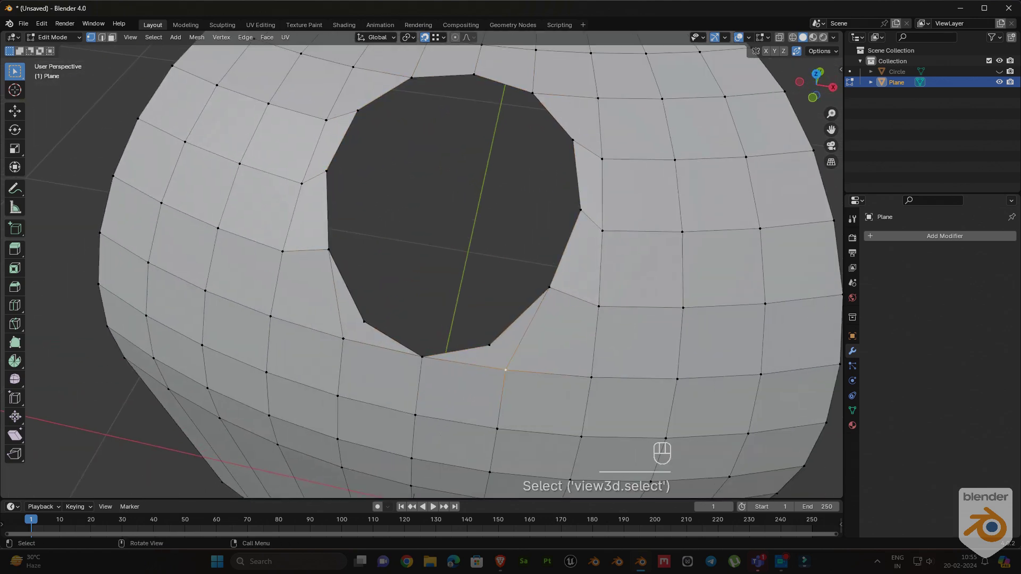
{"action": "key", "text": "g"}
{"action": "left_click", "coordinate": [489, 345]}
{"action": "left_click", "coordinate": [344, 338]}
{"action": "key", "text": "g"}
{"action": "left_click", "coordinate": [364, 321]}
Select the hole's edge loop and extrude it upward along Z
{"action": "middle_click_drag", "start_coordinate": [367, 320], "coordinate": [314, 277]}
{"action": "middle_click_drag", "start_coordinate": [452, 281], "coordinate": [494, 266]}
{"action": "left_click", "coordinate": [493, 265], "text": "alt"}
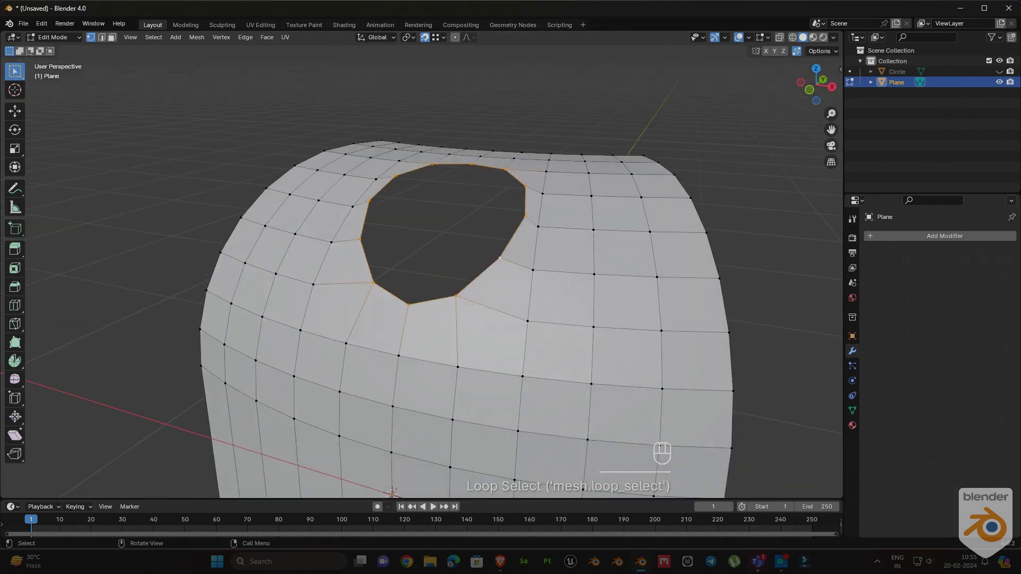
{"action": "key", "text": "e"}
{"action": "key", "text": "z"}
{"action": "left_click", "coordinate": [492, 249]}
Raise the extruded loop along Z into a tall tube and flatten its rim by scaling Z to 0
{"action": "key", "text": "g"}
{"action": "key", "text": "z"}
{"action": "left_click", "coordinate": [494, 213]}
{"action": "key", "text": "g"}
{"action": "key", "text": "z"}
{"action": "key", "text": "s"}
{"action": "key", "text": "z"}
{"action": "key", "text": "KP_0"}
Bevel the edge loop where the tube meets the curved surface, with 4 segments and about 0.027 m width
{"action": "middle_click_drag", "start_coordinate": [633, 230], "coordinate": [646, 269]}
{"action": "middle_click_drag", "start_coordinate": [646, 268], "coordinate": [646, 240], "text": "ctrl"}
{"action": "middle_click_drag", "start_coordinate": [479, 297], "coordinate": [476, 250]}
{"action": "middle_click_drag", "start_coordinate": [476, 250], "coordinate": [476, 207], "text": "ctrl"}
{"action": "left_click", "coordinate": [486, 267], "text": "alt"}
{"action": "key", "text": "2"}
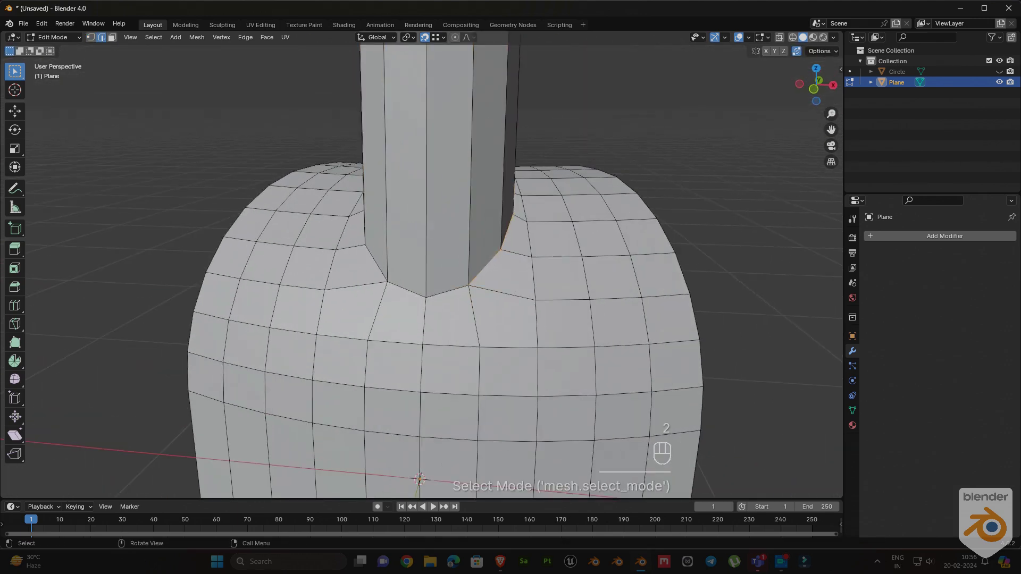
{"action": "left_click", "coordinate": [485, 268], "text": "alt"}
{"action": "middle_click_drag", "start_coordinate": [486, 268], "coordinate": [559, 367]}
{"action": "middle_click_drag", "start_coordinate": [559, 367], "coordinate": [601, 348], "text": "ctrl"}
{"action": "key", "text": "ctrl+b"}
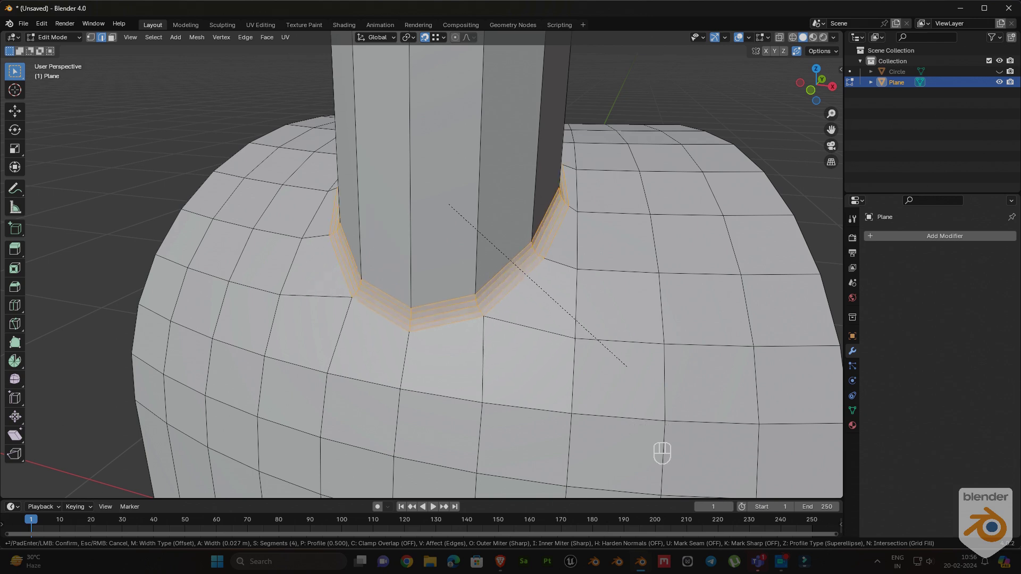
{"action": "left_click", "coordinate": [628, 367]}
Close the tube's open top with Grid Fill, using Span 4 and Offset 3
{"action": "key", "text": "Tab"}
{"action": "middle_click_drag", "start_coordinate": [563, 340], "coordinate": [601, 372]}
{"action": "key", "text": "Tab"}
{"action": "left_click", "coordinate": [481, 165], "text": "alt+shift"}
{"action": "middle_click_drag", "start_coordinate": [531, 186], "coordinate": [580, 218]}
{"action": "key", "text": "ctrl+f"}
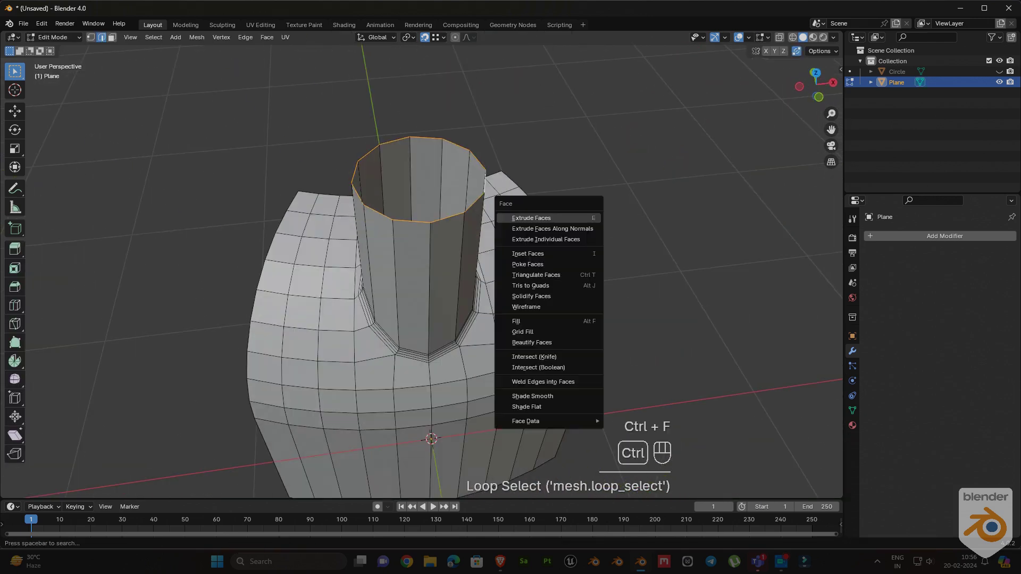
{"action": "left_click", "coordinate": [524, 332]}
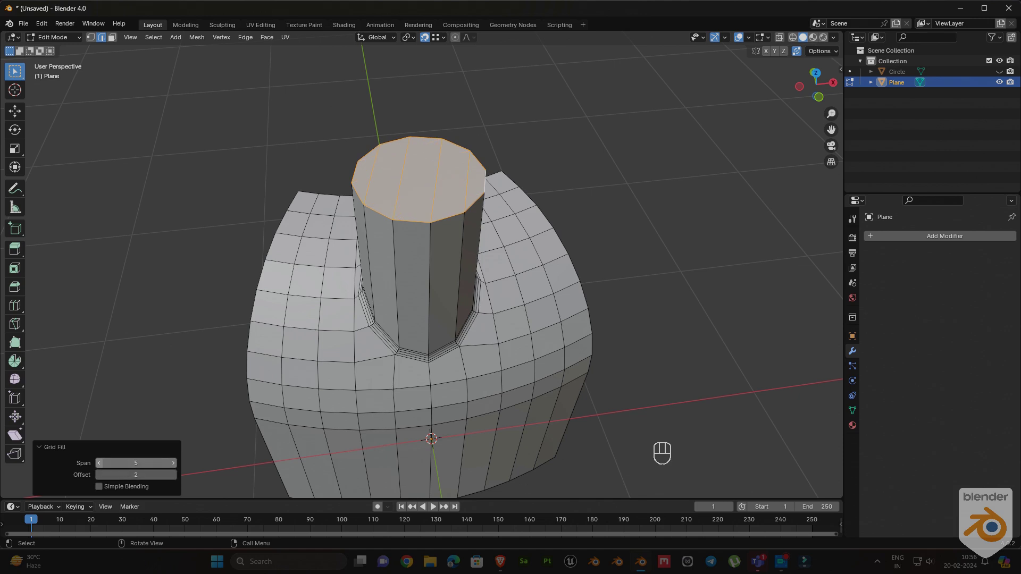
{"action": "key", "text": "KP_7"}
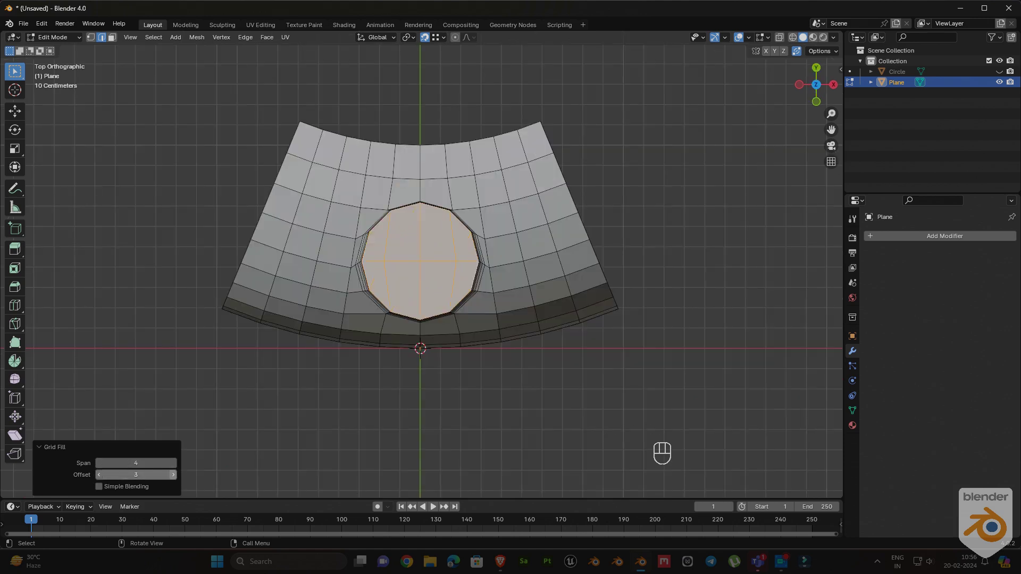
Inset the tube's top faces by about 0.07 m and extrude them downward to form a recess
{"action": "middle_click_drag", "start_coordinate": [630, 266], "coordinate": [623, 232]}
{"action": "key", "text": "i"}
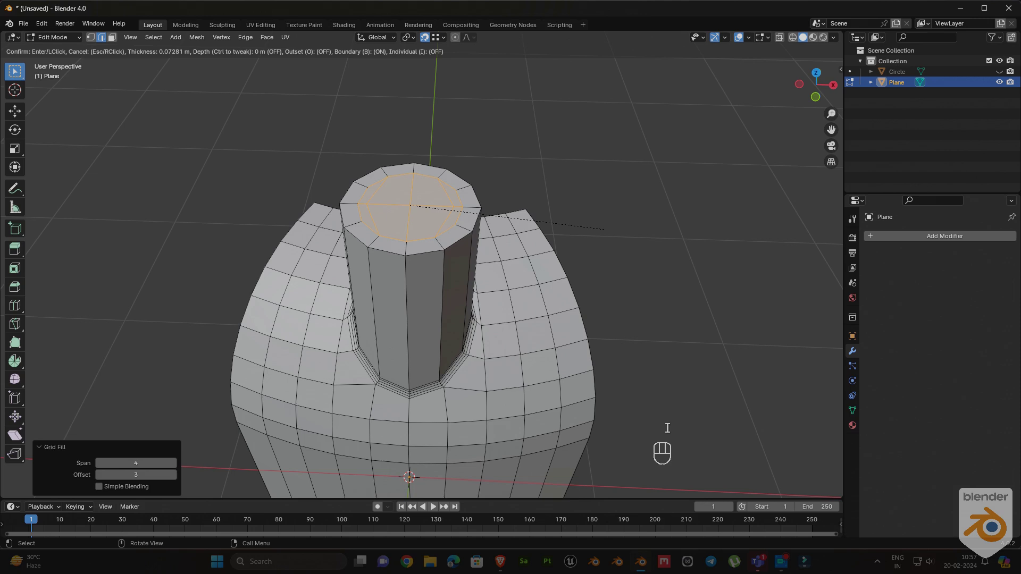
{"action": "left_click", "coordinate": [593, 227]}
{"action": "key", "text": "e"}
{"action": "left_click", "coordinate": [591, 247]}
Bevel the tube's rim and recess edge loops with 2 segments, shape 1.000 and a width of about 0.009 m
{"action": "key", "text": "2"}
{"action": "left_click", "coordinate": [450, 183], "text": "alt"}
{"action": "left_click", "coordinate": [459, 177], "text": "alt+shift"}
{"action": "middle_click_drag", "start_coordinate": [459, 177], "coordinate": [459, 120], "text": "ctrl"}
{"action": "left_click", "coordinate": [524, 199], "text": "alt+shift"}
{"action": "middle_click_drag", "start_coordinate": [459, 120], "coordinate": [468, 223]}
{"action": "middle_click_drag", "start_coordinate": [468, 223], "coordinate": [468, 170], "text": "ctrl"}
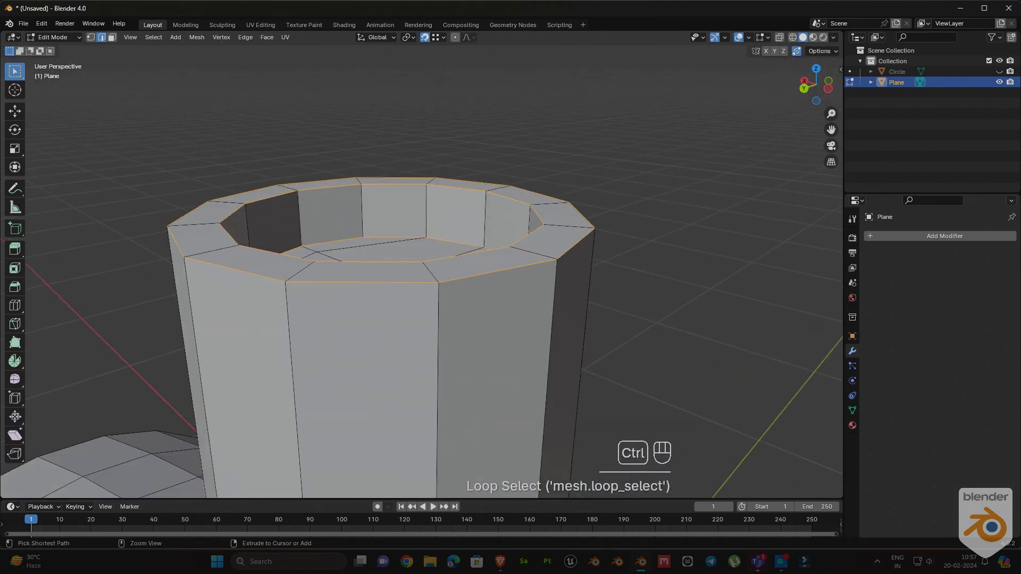
{"action": "key", "text": "ctrl+b"}
{"action": "left_click", "coordinate": [458, 213]}
{"action": "mouse_move", "coordinate": [137, 325]}
{"action": "left_mouse_down"}
{"action": "mouse_move", "coordinate": [120, 325]}
{"action": "mouse_move", "coordinate": [152, 324]}
{"action": "left_mouse_up"}
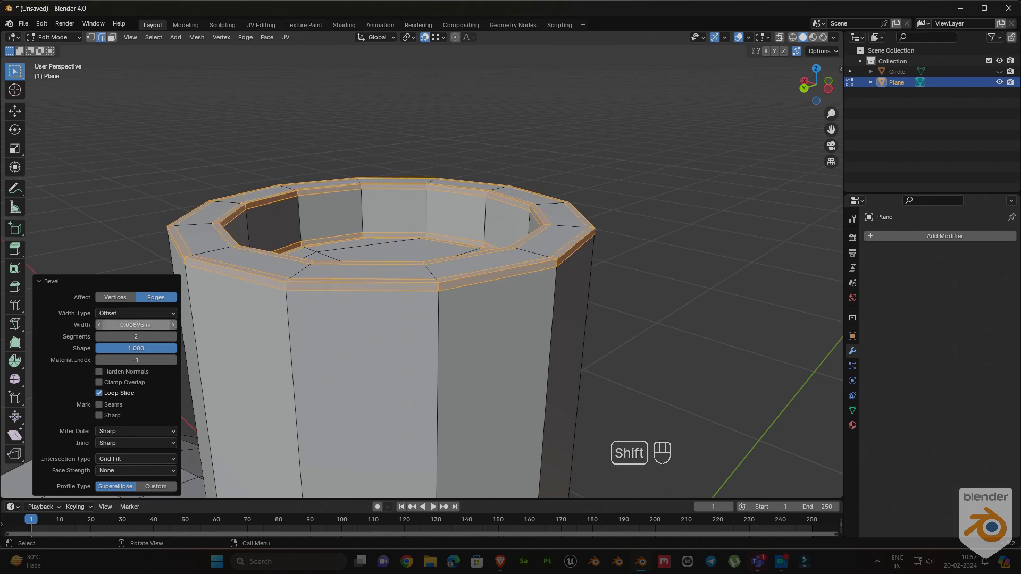
Add several evenly spaced horizontal loop cuts around the tube wall and return to Object Mode
{"action": "middle_click_drag", "start_coordinate": [372, 223], "coordinate": [372, 340], "text": "ctrl"}
{"action": "middle_click_drag", "start_coordinate": [372, 340], "coordinate": [511, 298]}
{"action": "key", "text": "ctrl+r"}
{"action": "scroll", "coordinate": [458, 330], "scroll_direction": "up", "scroll_amount": 4}
{"action": "left_click", "coordinate": [457, 330]}
{"action": "right_click", "coordinate": [457, 330]}
{"action": "key", "text": "Tab"}
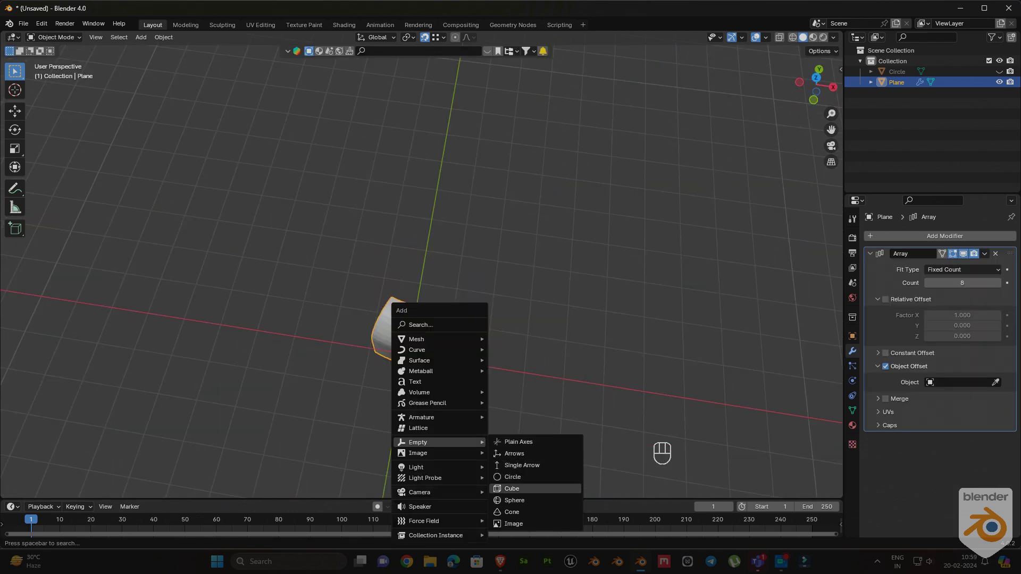
Add a sphere empty at the origin and give the segment an Array modifier with a count of 8
{"action": "left_click", "coordinate": [514, 500]}
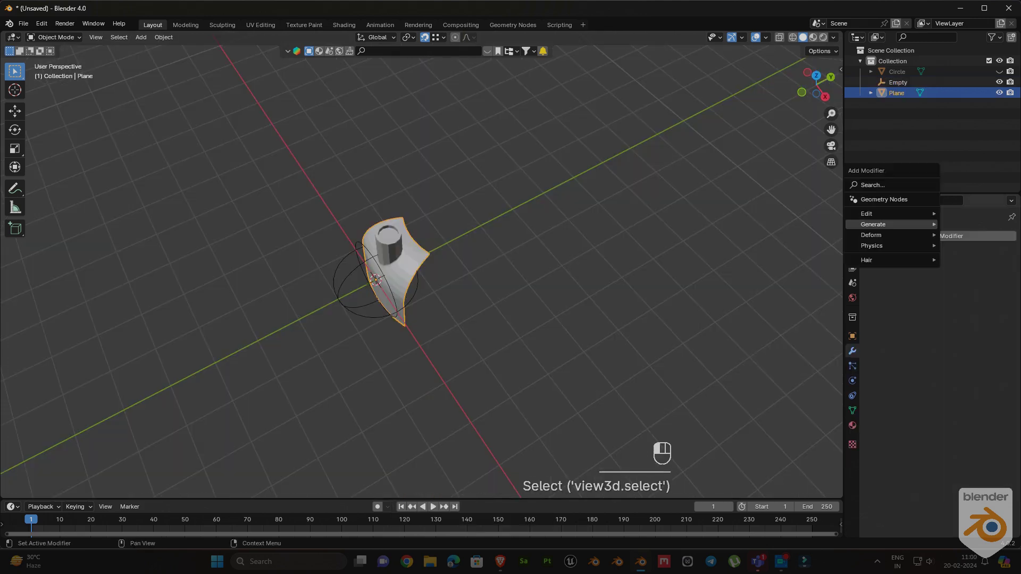
{"action": "mouse_move", "coordinate": [873, 223]}
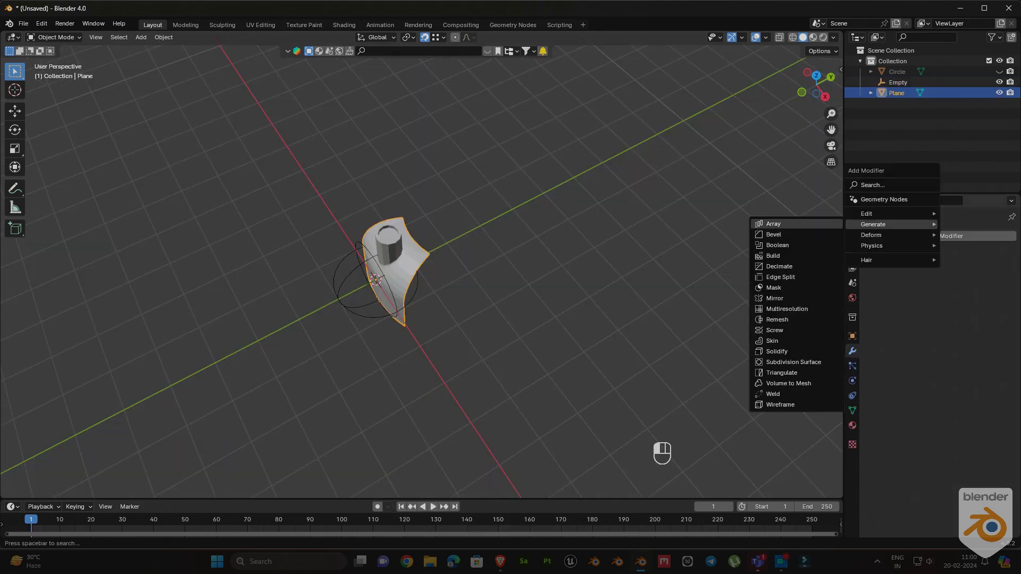
{"action": "left_click", "coordinate": [773, 224]}
{"action": "type", "text": "8"}
{"action": "key", "text": "Return"}
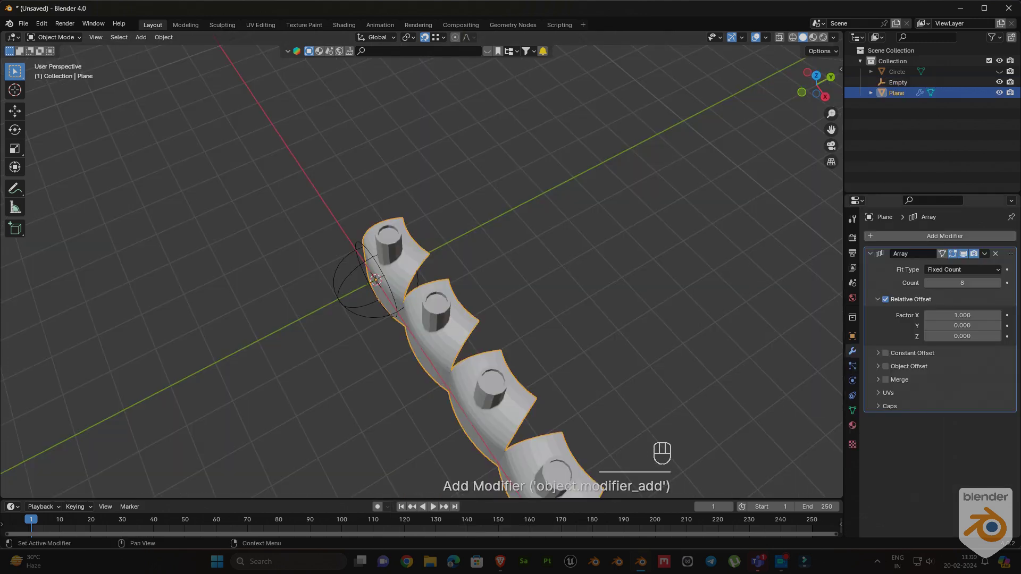
Replace the array's Relative Offset with an Object Offset that uses the empty
{"action": "left_click", "coordinate": [885, 299]}
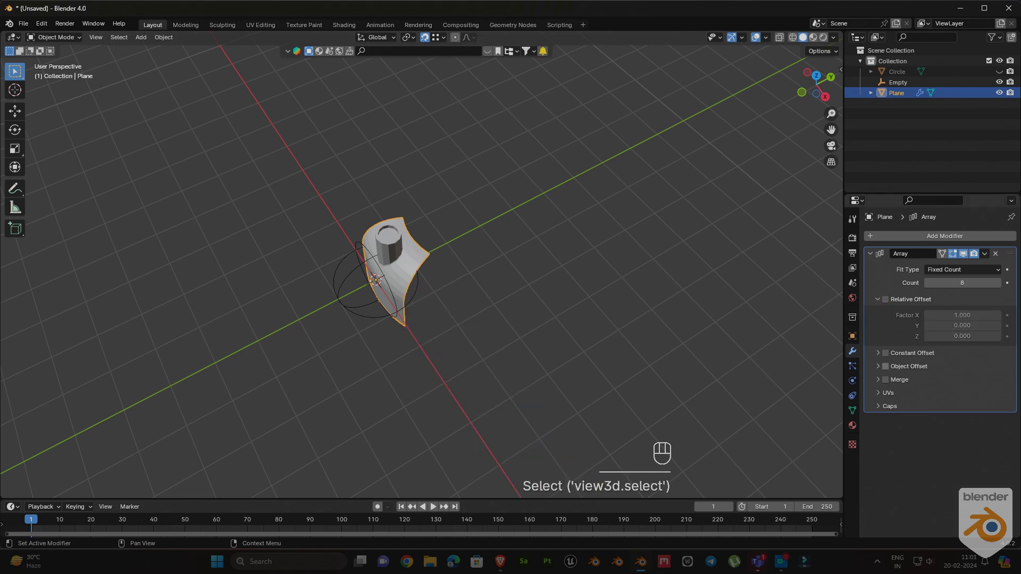
{"action": "left_click", "coordinate": [878, 367]}
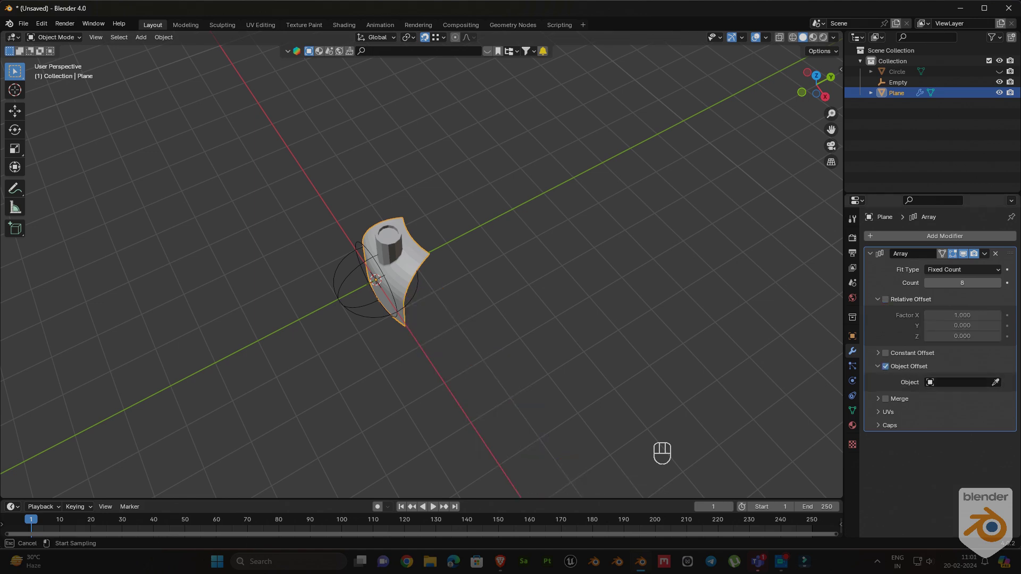
{"action": "left_click", "coordinate": [376, 280]}
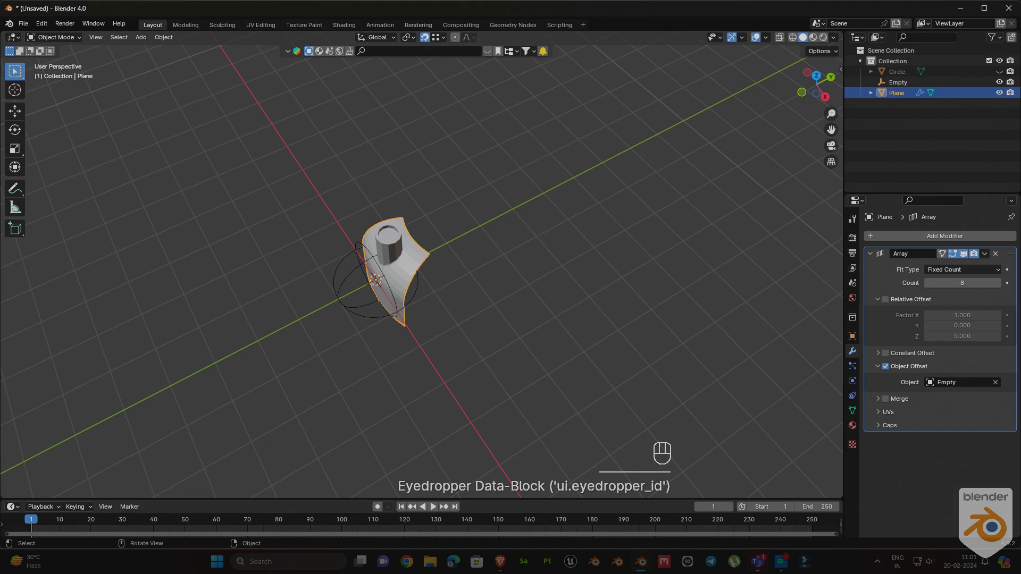
Move the segment's entire mesh about -2.83 m along Y in Edit Mode, away from its origin
{"action": "left_click", "coordinate": [402, 266]}
{"action": "key", "text": "Tab"}
{"action": "key", "text": "a"}
{"action": "key", "text": "a"}
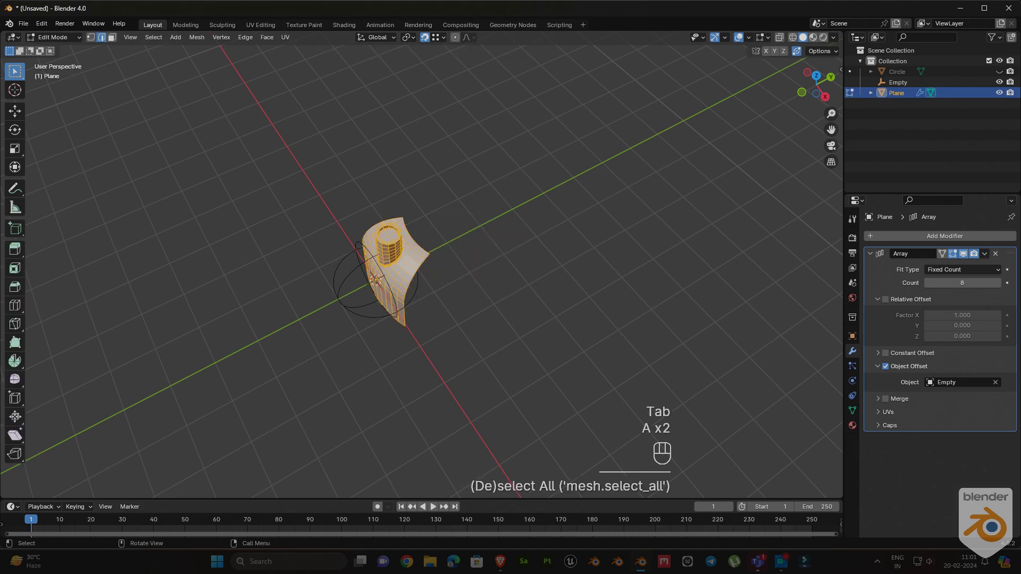
{"action": "key", "text": "g"}
{"action": "key", "text": "y"}
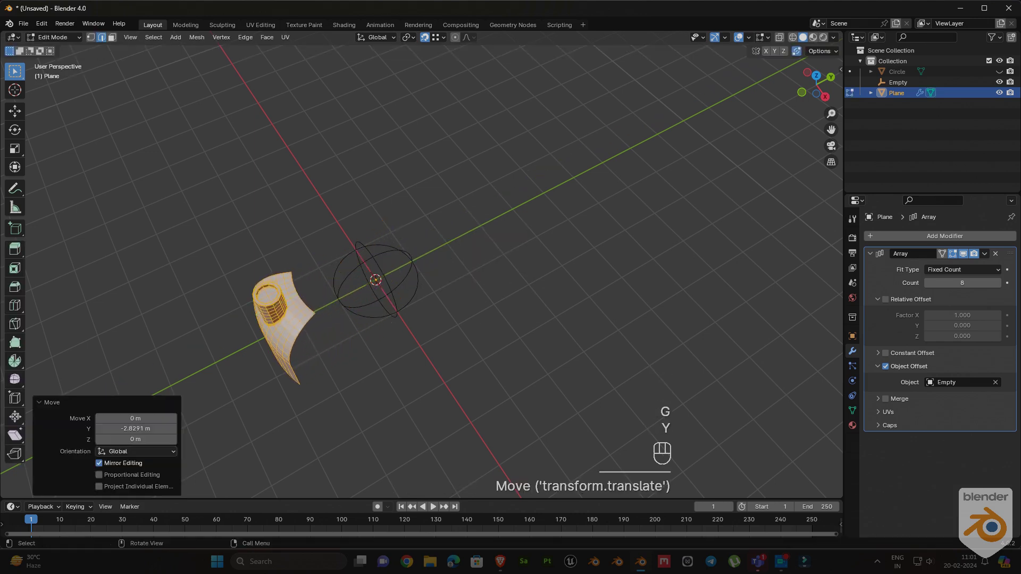
Return to Object Mode and rotate the empty 45° about the Z axis to spread the array into a ring
{"action": "key", "text": "Tab"}
{"action": "left_click", "coordinate": [394, 277]}
{"action": "key", "text": "r"}
{"action": "key", "text": "z"}
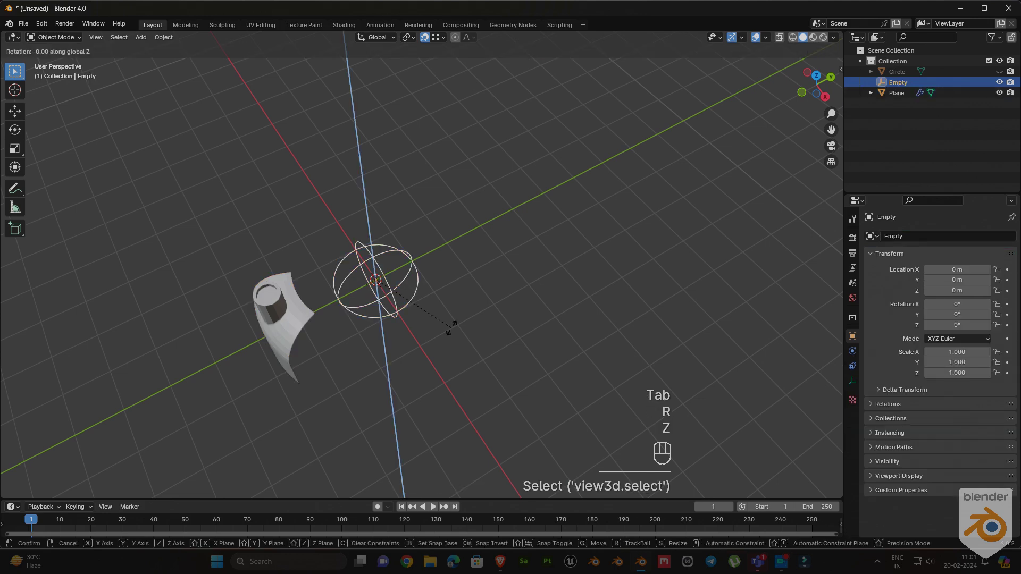
{"action": "key", "text": "KP_4"}
{"action": "key", "text": "KP_5"}
{"action": "key", "text": "KP_Enter"}
{"action": "key", "text": "KP_7"}
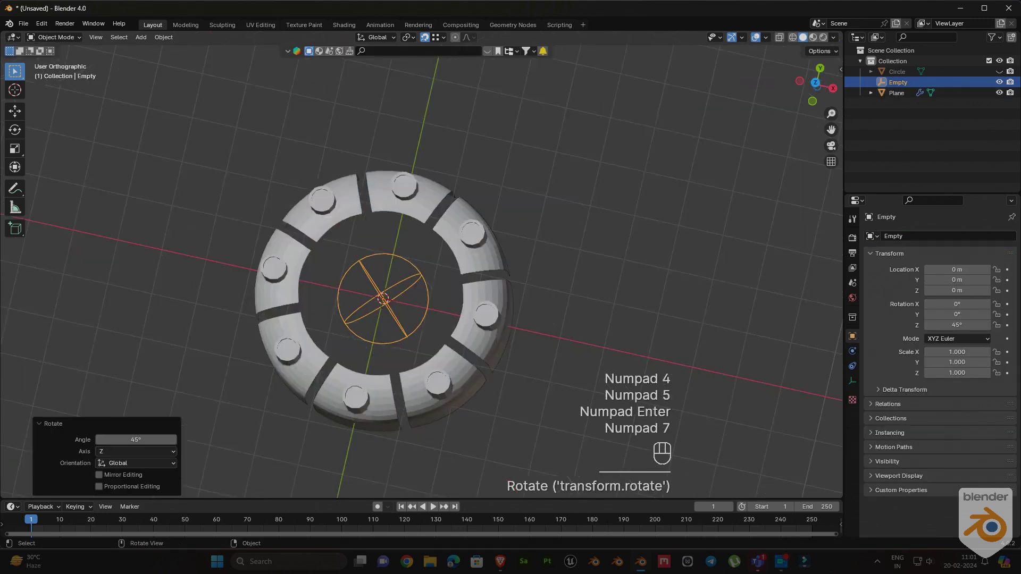
{"action": "middle_click_drag", "start_coordinate": [393, 340], "coordinate": [523, 226], "text": "shift"}
{"action": "scroll", "coordinate": [523, 226], "scroll_direction": "up", "scroll_amount": 1}
{"action": "left_click", "coordinate": [521, 271]}
{"action": "key", "text": "Tab"}
{"action": "key", "text": "Tab"}
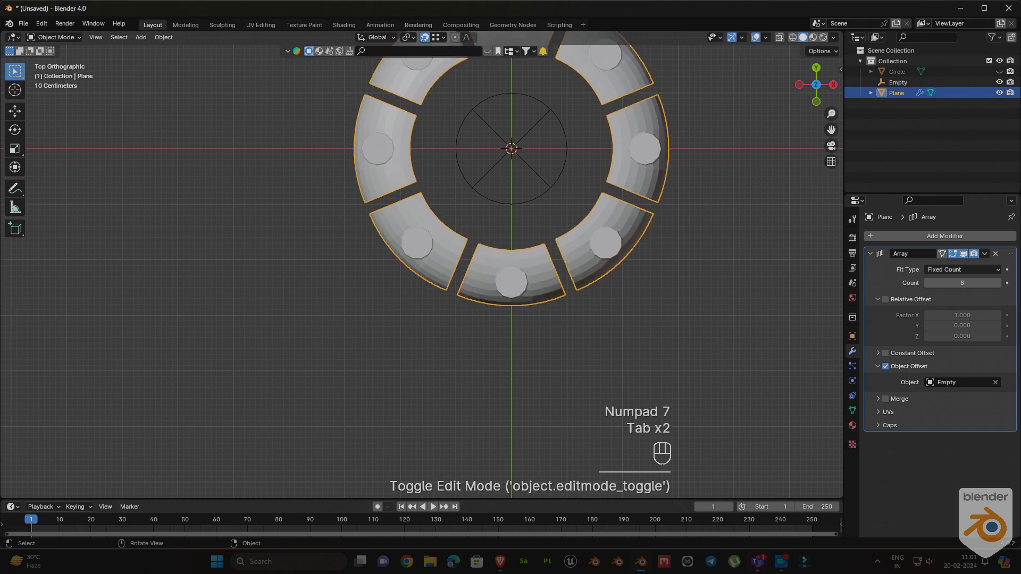
{"action": "left_click", "coordinate": [512, 147]}
{"action": "key", "text": "g"}
{"action": "key", "text": "y"}
{"action": "right_click", "coordinate": [512, 149]}
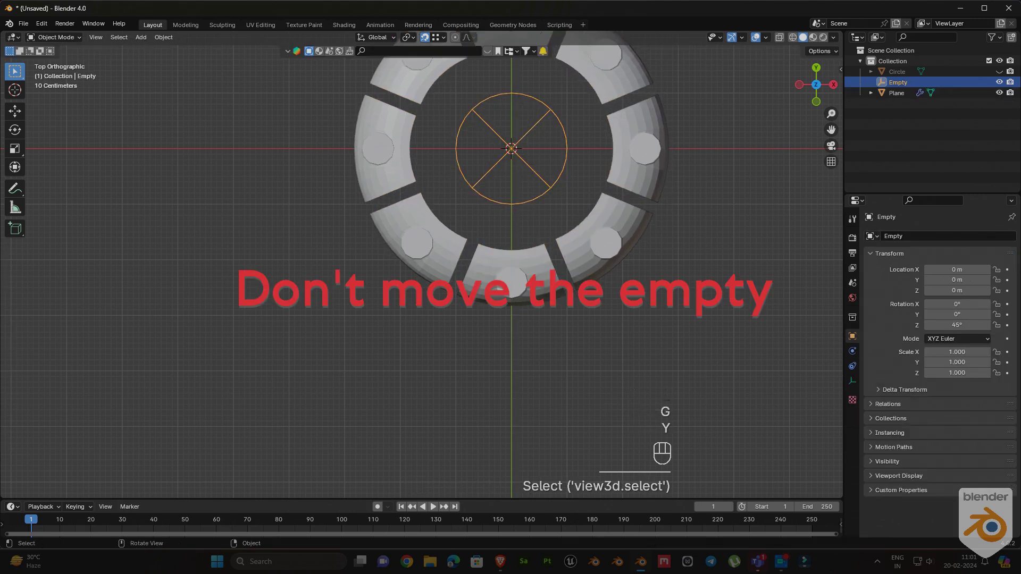
{"action": "key", "text": "g"}
{"action": "key", "text": "x"}
{"action": "right_click", "coordinate": [512, 145]}
Move the segment's entire mesh about 0.286 m along Y in Edit Mode to close the gaps between copies
{"action": "left_click", "coordinate": [510, 274]}
{"action": "key", "text": "Tab"}
{"action": "key", "text": "g"}
{"action": "key", "text": "y"}
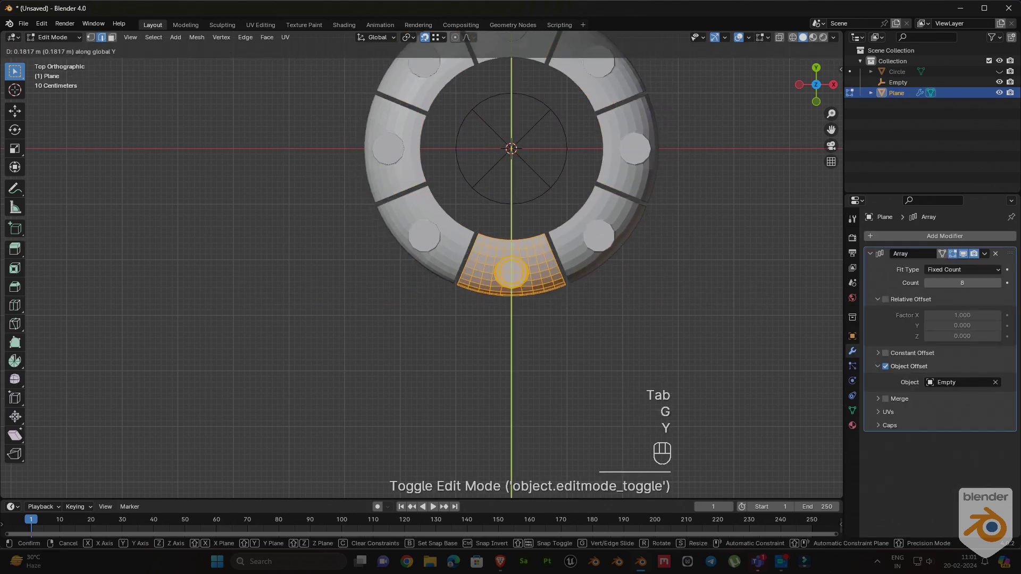
{"action": "key", "text": "shift"}
{"action": "left_click", "coordinate": [497, 262]}
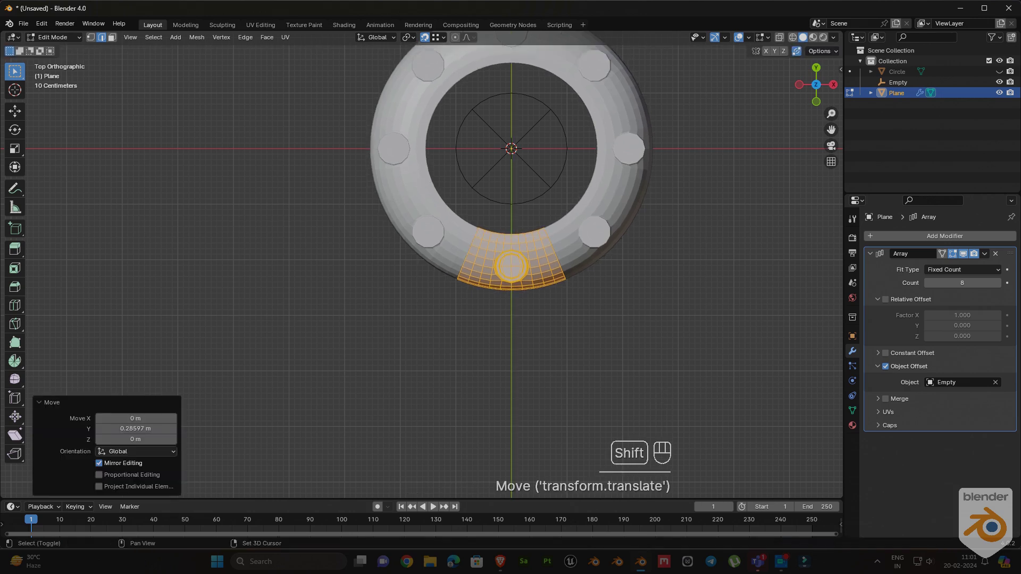
Show the mesh in wireframe and enable Merge with First and Last Copies on the Array modifier
{"action": "scroll", "coordinate": [426, 266], "scroll_direction": "up", "scroll_amount": 7}
{"action": "middle_click_drag", "start_coordinate": [553, 277], "coordinate": [484, 363], "text": "shift"}
{"action": "key", "text": "z"}
{"action": "left_click", "coordinate": [406, 364]}
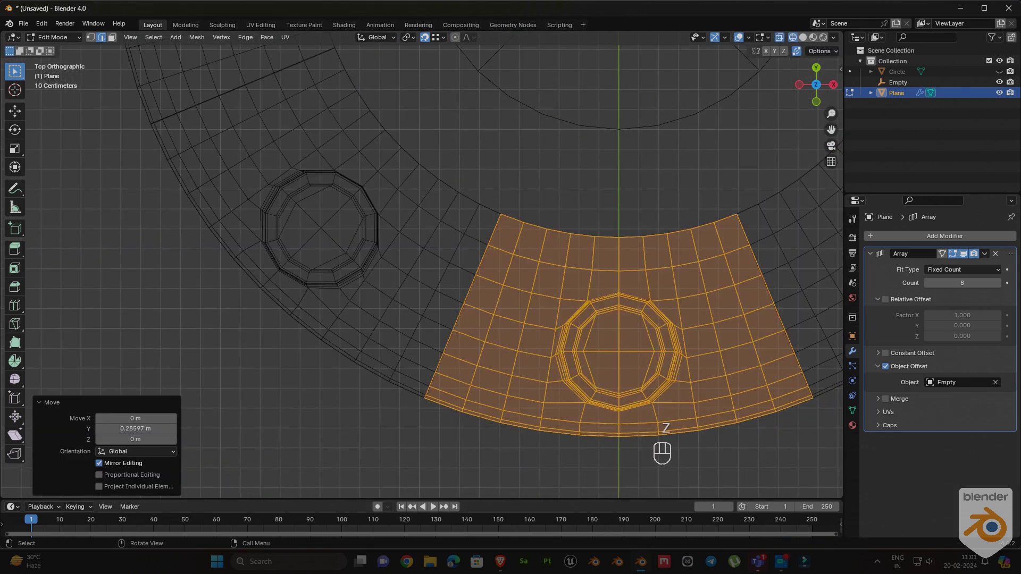
{"action": "middle_click_drag", "start_coordinate": [550, 360], "coordinate": [349, 395], "text": "shift"}
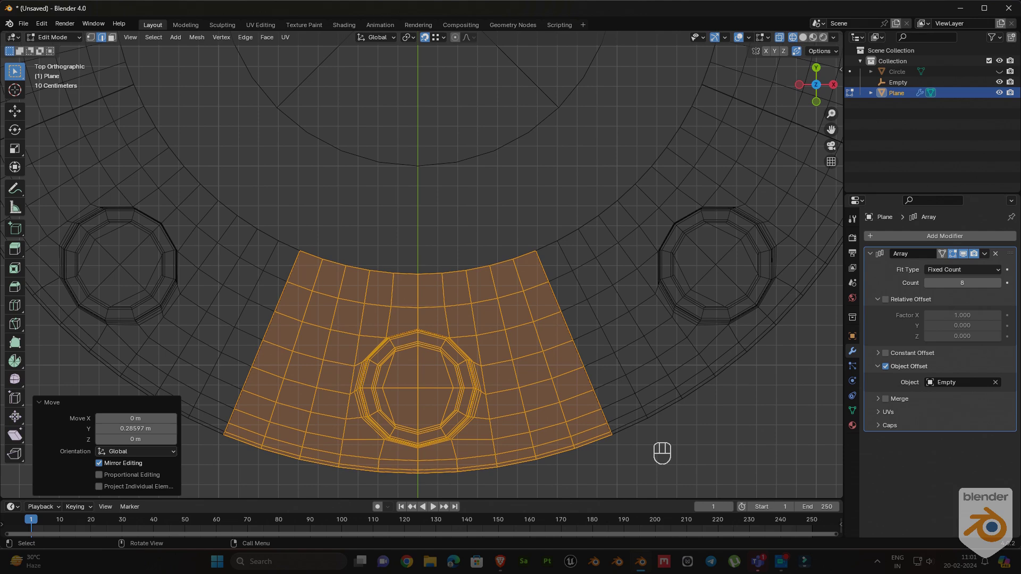
{"action": "left_click", "coordinate": [886, 399]}
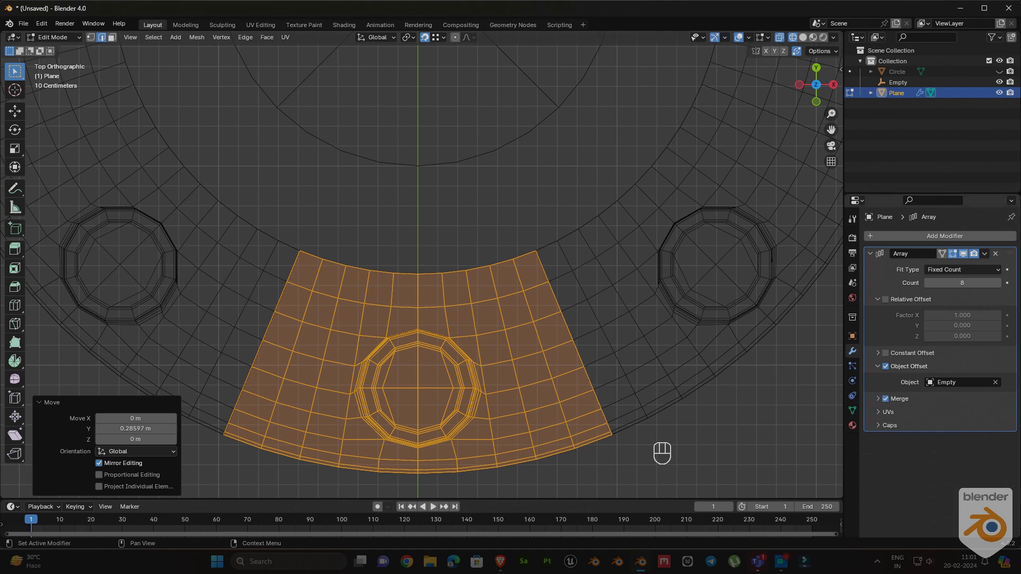
{"action": "left_click", "coordinate": [878, 399]}
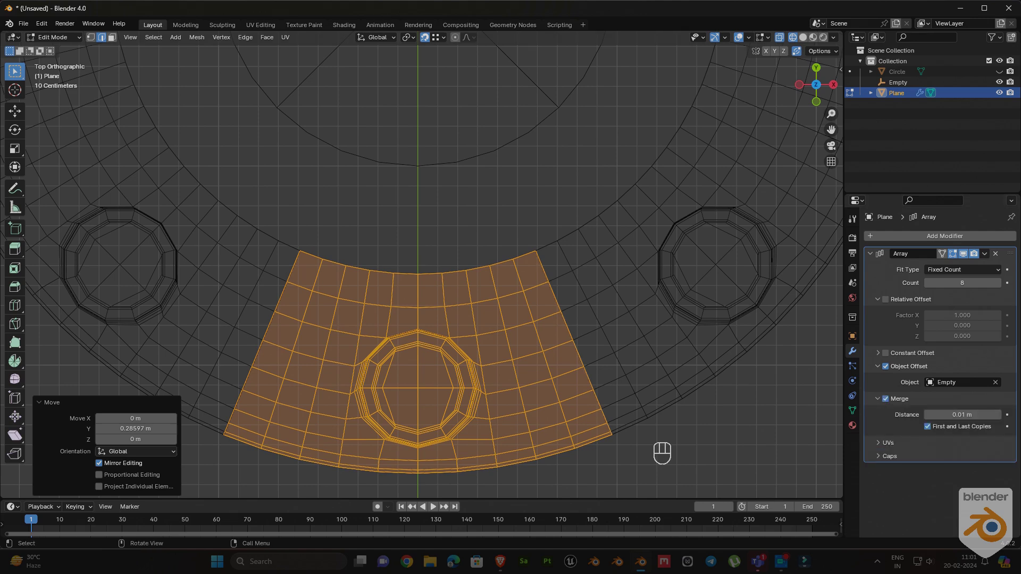
Return to Object Mode, switch to solid display and shade the ring smooth
{"action": "scroll", "coordinate": [422, 271], "scroll_direction": "down", "scroll_amount": 4}
{"action": "middle_click_drag", "start_coordinate": [422, 272], "coordinate": [442, 177]}
{"action": "key", "text": "Tab"}
{"action": "key", "text": "z"}
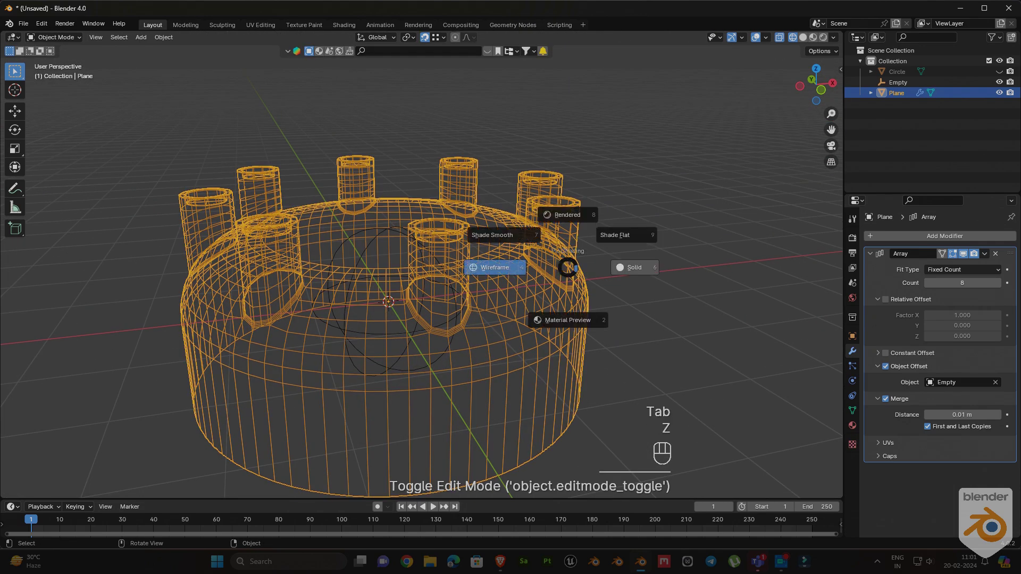
{"action": "left_click", "coordinate": [632, 267]}
{"action": "mouse_move", "coordinate": [612, 271]}
{"action": "middle_mouse_down"}
{"action": "mouse_move", "coordinate": [511, 299]}
{"action": "mouse_move", "coordinate": [476, 287]}
{"action": "middle_mouse_up"}
{"action": "middle_click_drag", "start_coordinate": [484, 287], "coordinate": [428, 285]}
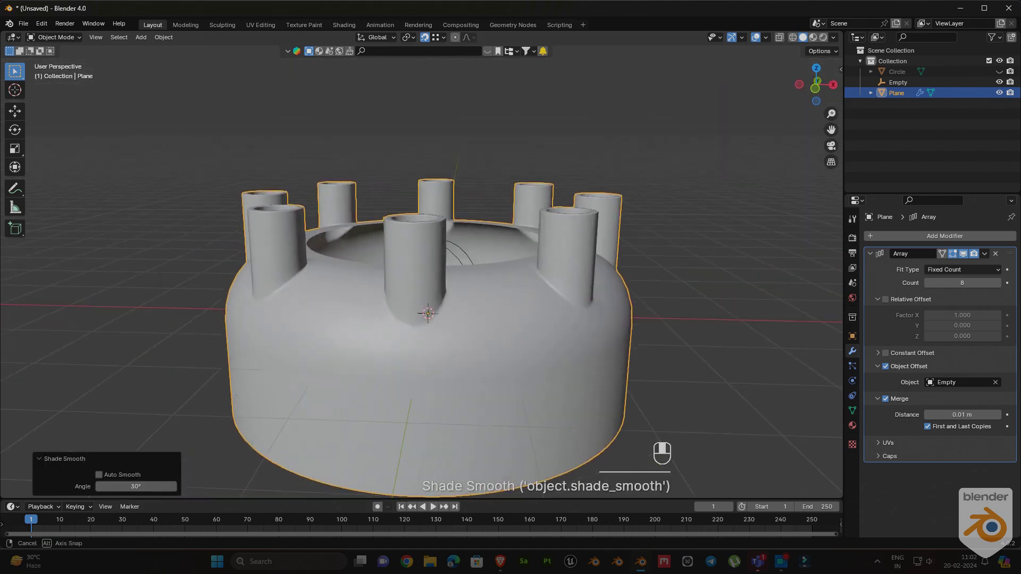
Collapse the Array modifier's settings and add a Subdivision Surface modifier to the ring
{"action": "left_click", "coordinate": [870, 254]}
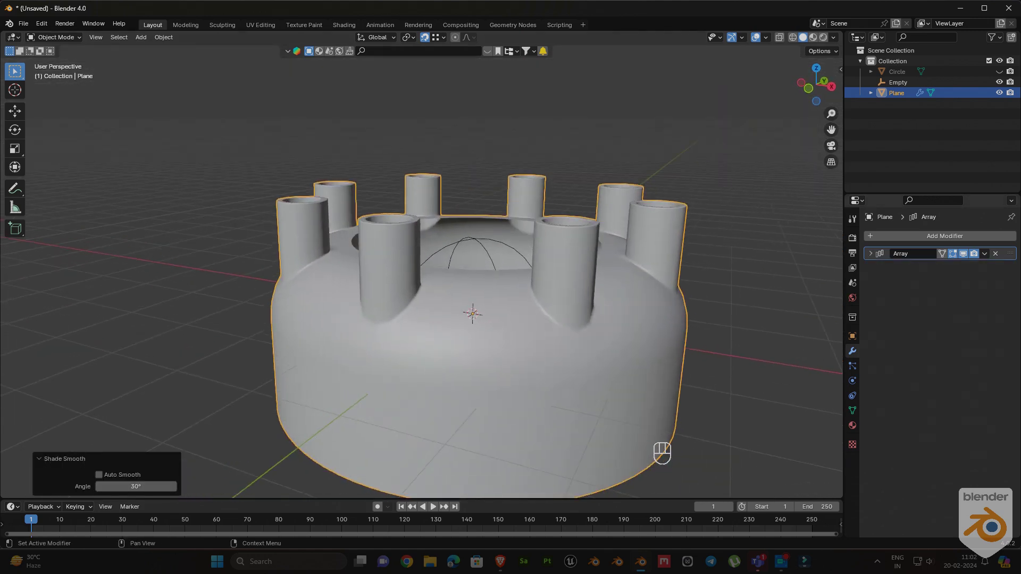
{"action": "left_click", "coordinate": [861, 236]}
{"action": "mouse_move", "coordinate": [851, 237]}
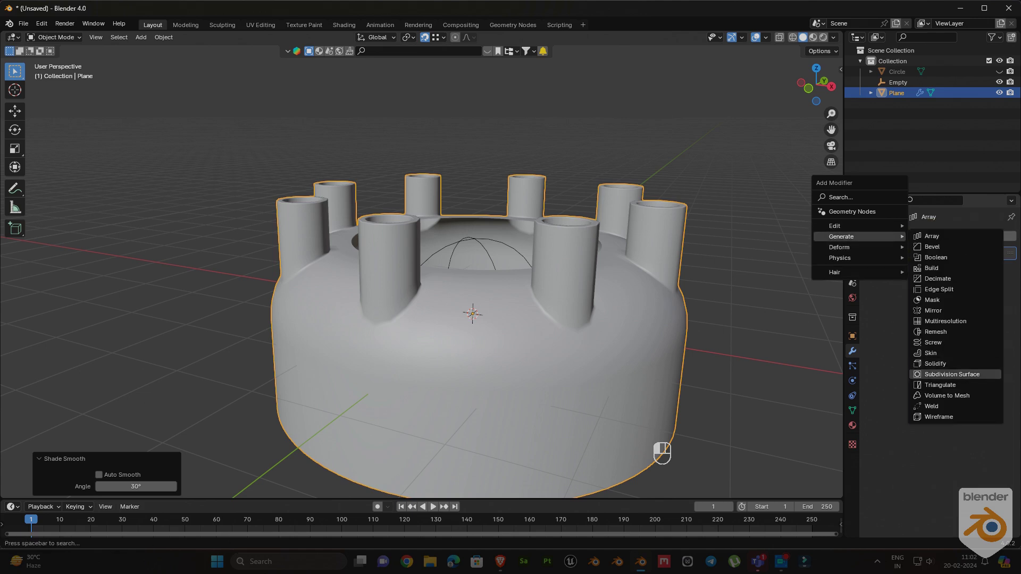
{"action": "left_click", "coordinate": [952, 375]}
{"action": "middle_click_drag", "start_coordinate": [468, 319], "coordinate": [452, 340]}
{"action": "scroll", "coordinate": [519, 292], "scroll_direction": "up", "scroll_amount": 3}
{"action": "mouse_move", "coordinate": [452, 287]}
{"action": "middle_mouse_down"}
{"action": "mouse_move", "coordinate": [468, 340]}
{"action": "mouse_move", "coordinate": [456, 277]}
{"action": "middle_mouse_up"}
Disable the subdivision's viewport display and raise the segment's bottom edge loop about 0.97 m along Z in Edit Mode
{"action": "left_click", "coordinate": [341, 319]}
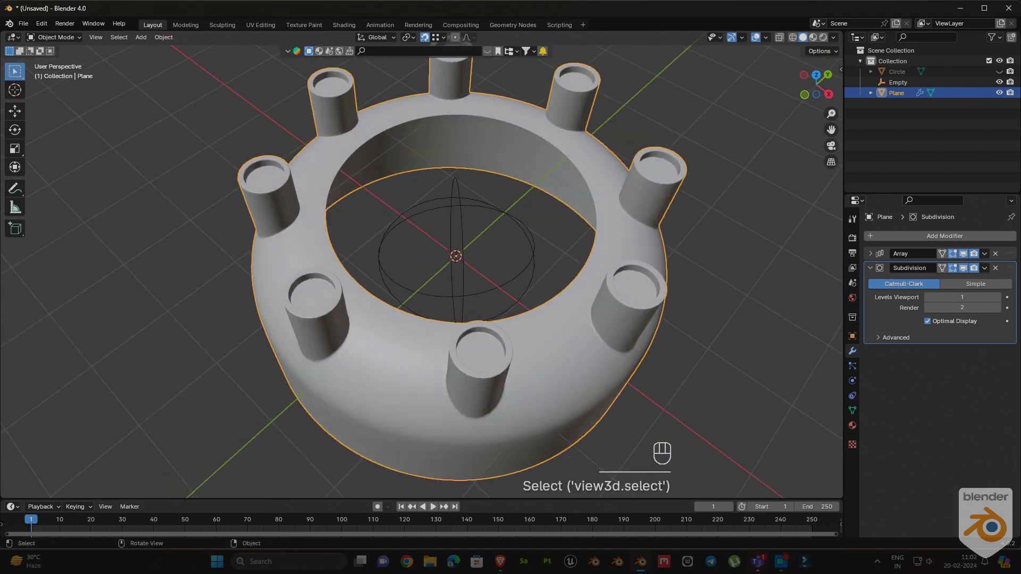
{"action": "key", "text": "Tab"}
{"action": "middle_click_drag", "start_coordinate": [372, 298], "coordinate": [341, 308]}
{"action": "mouse_move", "coordinate": [478, 373]}
{"action": "middle_mouse_down", "text": "ctrl"}
{"action": "mouse_move", "coordinate": [479, 330]}
{"action": "mouse_move", "coordinate": [478, 383]}
{"action": "middle_mouse_up", "text": "ctrl"}
{"action": "middle_click_drag", "start_coordinate": [479, 383], "coordinate": [458, 362]}
{"action": "key", "text": "Tab"}
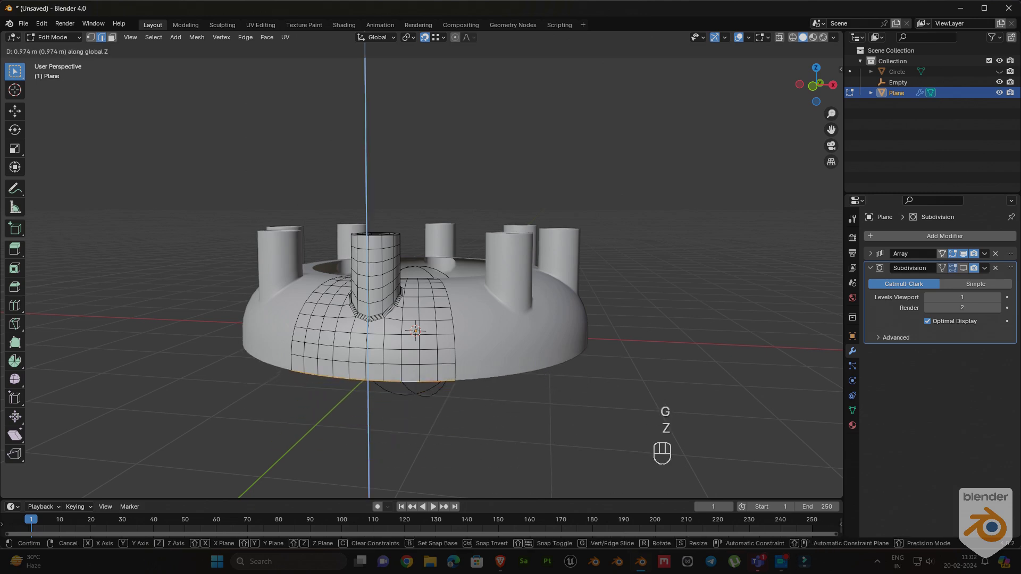
{"action": "left_click", "coordinate": [420, 340]}
{"action": "middle_click_drag", "start_coordinate": [420, 341], "coordinate": [393, 396]}
{"action": "key", "text": "Tab"}
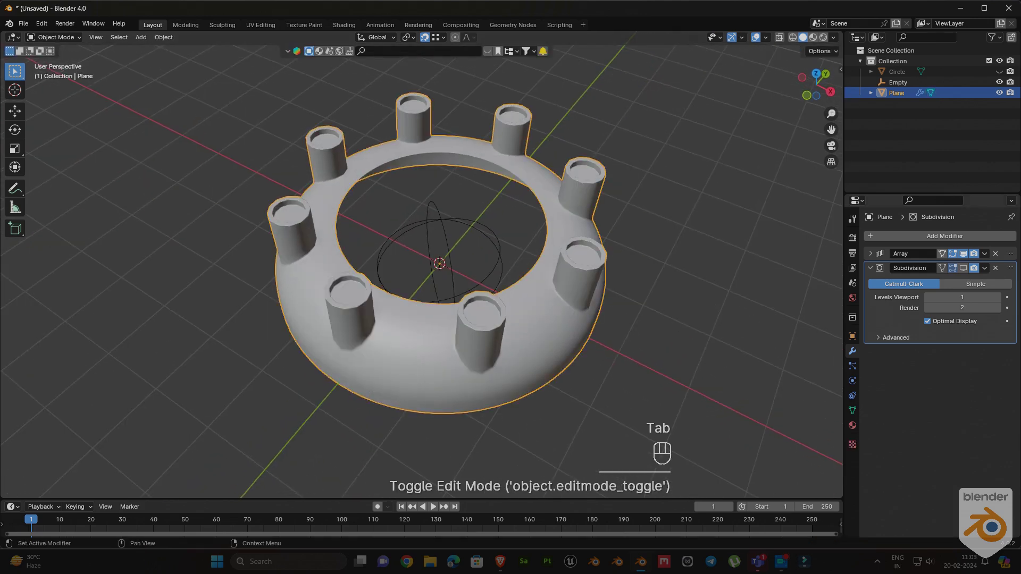
Apply the Array modifier and extrude the ring's inner top edge loop straight down along Z
{"action": "key", "text": "Tab"}
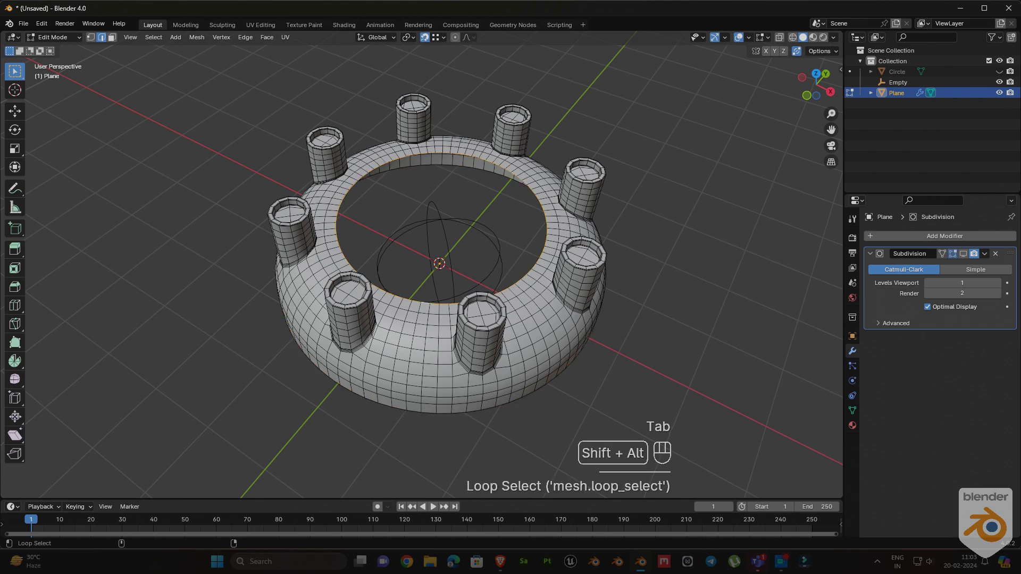
{"action": "middle_click_drag", "start_coordinate": [426, 303], "coordinate": [434, 315]}
{"action": "scroll", "coordinate": [433, 315], "scroll_direction": "up", "scroll_amount": 1}
{"action": "middle_click_drag", "start_coordinate": [433, 315], "coordinate": [399, 345], "text": "shift"}
{"action": "key", "text": "e"}
{"action": "right_click", "coordinate": [399, 345]}
{"action": "key", "text": "g"}
{"action": "key", "text": "z"}
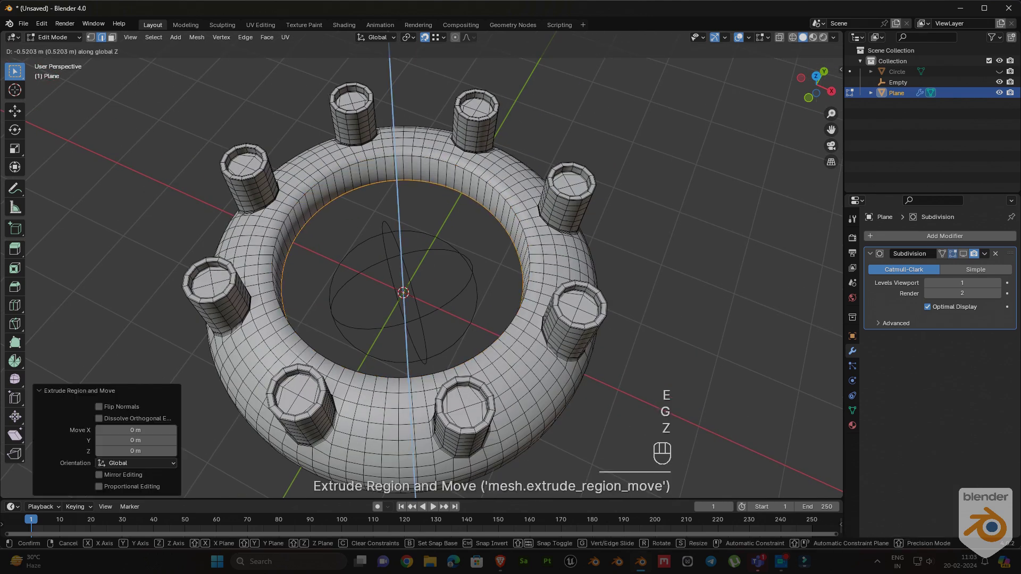
{"action": "left_click", "coordinate": [715, 341]}
Extrude the lower inner edge loop inward with a scale of 0.618 and grid-fill the remaining hole
{"action": "middle_click_drag", "start_coordinate": [718, 335], "coordinate": [725, 304], "text": "ctrl"}
{"action": "key", "text": "e"}
{"action": "right_click", "coordinate": [724, 302]}
{"action": "key", "text": "s"}
{"action": "left_click", "coordinate": [602, 298]}
{"action": "key", "text": "KP_7"}
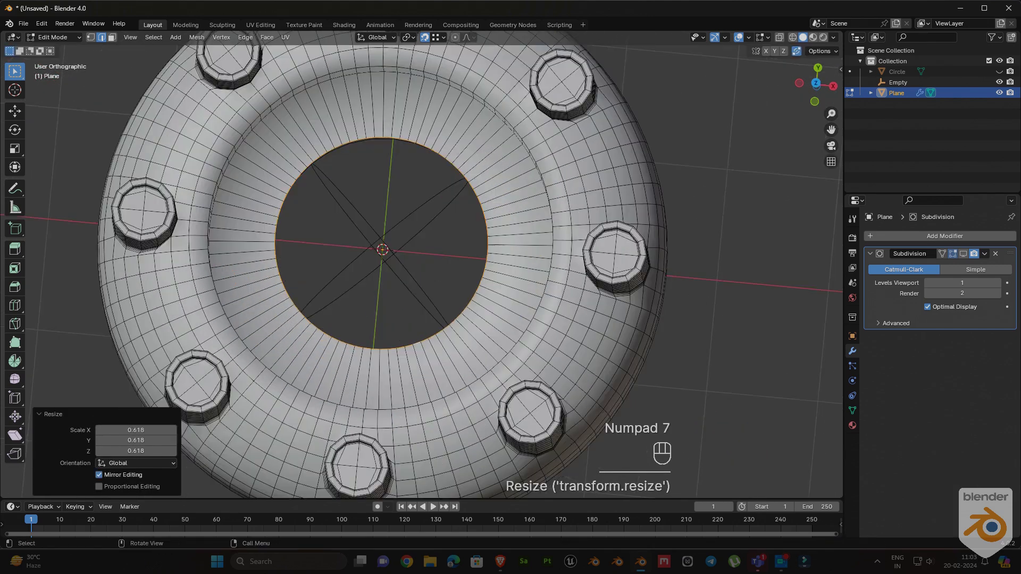
{"action": "key", "text": "ctrl+f"}
{"action": "left_click", "coordinate": [576, 253]}
Bevel the upper and lower edge loops of the recess wall about 0.034 m with 2 segments
{"action": "middle_click_drag", "start_coordinate": [576, 253], "coordinate": [601, 194]}
{"action": "middle_click_drag", "start_coordinate": [601, 194], "coordinate": [601, 144], "text": "ctrl"}
{"action": "left_click", "coordinate": [585, 281], "text": "alt"}
{"action": "left_click", "coordinate": [607, 239], "text": "alt+shift"}
{"action": "middle_click_drag", "start_coordinate": [607, 239], "coordinate": [510, 271], "text": "shift"}
{"action": "middle_click_drag", "start_coordinate": [511, 329], "coordinate": [524, 311], "text": "ctrl"}
{"action": "key", "text": "ctrl+b"}
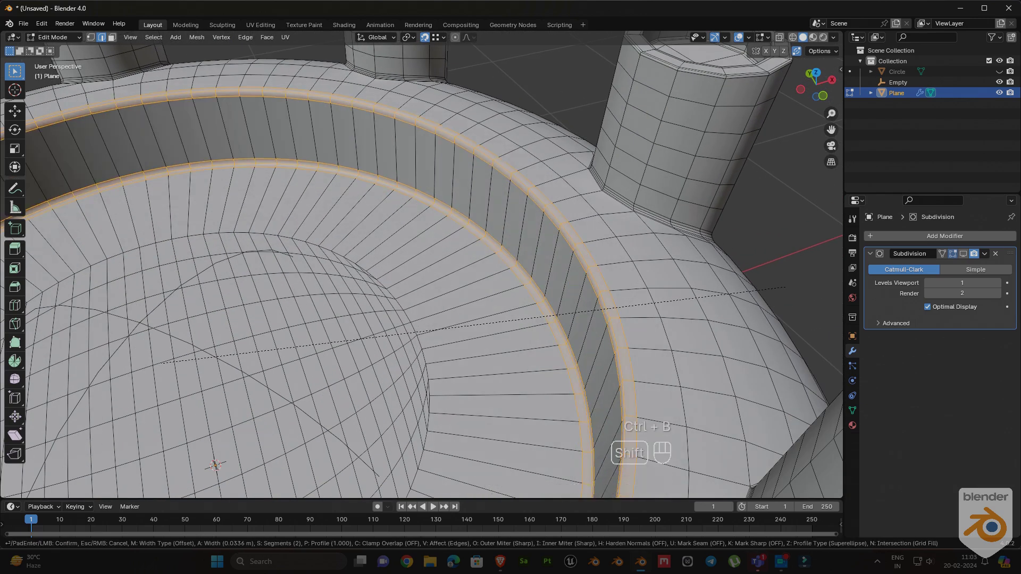
{"action": "left_click", "coordinate": [766, 292]}
Add three evenly spaced concentric loop cuts to the recess floor between its rim and the grid fill
{"action": "middle_click_drag", "start_coordinate": [766, 292], "coordinate": [763, 372], "text": "ctrl"}
{"action": "key", "text": "Tab"}
{"action": "key", "text": "Tab"}
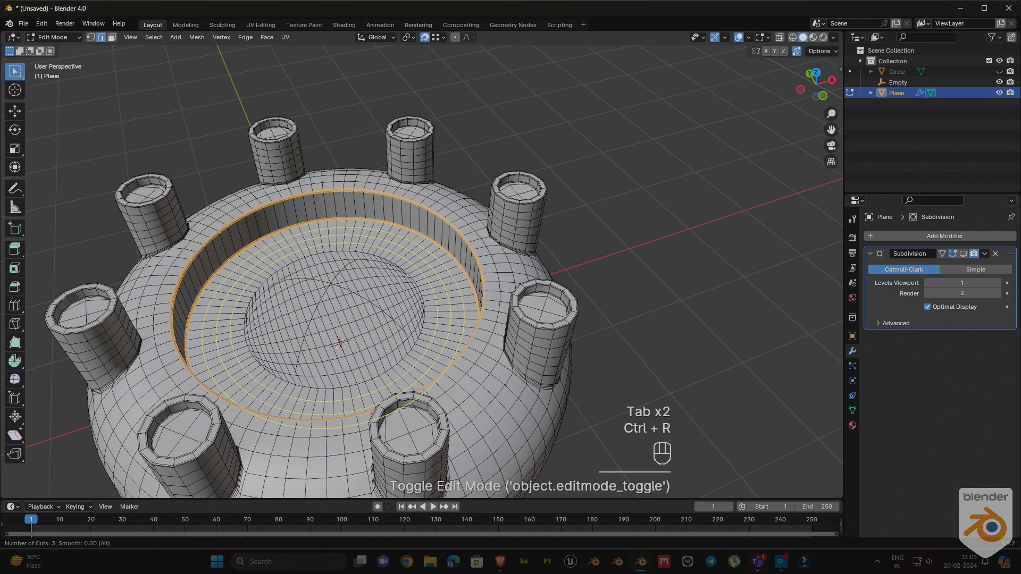
{"action": "left_click", "coordinate": [417, 384]}
{"action": "right_click", "coordinate": [418, 384]}
Extrude the ring's outer bottom edge loop and scale it slightly inward to form a narrow underside rim
{"action": "middle_click_drag", "start_coordinate": [417, 384], "coordinate": [426, 255]}
{"action": "left_click", "coordinate": [422, 400], "text": "alt+shift"}
{"action": "middle_click_drag", "start_coordinate": [426, 426], "coordinate": [466, 357], "text": "ctrl"}
{"action": "key", "text": "e"}
{"action": "right_click", "coordinate": [479, 372]}
{"action": "key", "text": "s"}
{"action": "left_click", "coordinate": [468, 370]}
Bevel the ring's outer bottom edge loop and select the edge loop along the underside rim
{"action": "middle_click_drag", "start_coordinate": [466, 356], "coordinate": [465, 324], "text": "ctrl"}
{"action": "left_click", "coordinate": [466, 297], "text": "shift"}
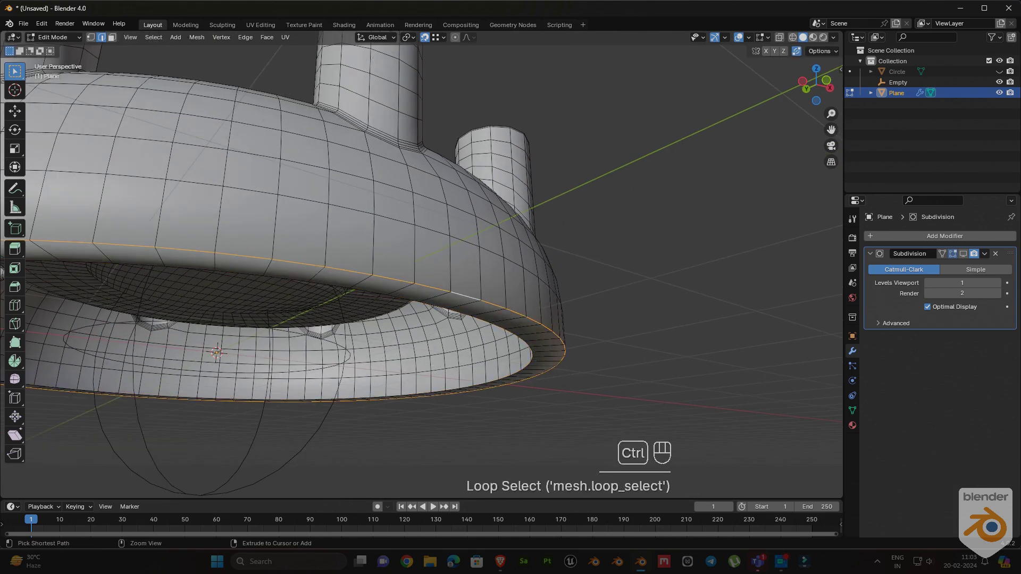
{"action": "key", "text": "ctrl+b"}
{"action": "left_click", "coordinate": [467, 299]}
{"action": "left_click", "coordinate": [466, 296], "text": "alt"}
{"action": "key", "text": "e"}
{"action": "right_click", "coordinate": [466, 297]}
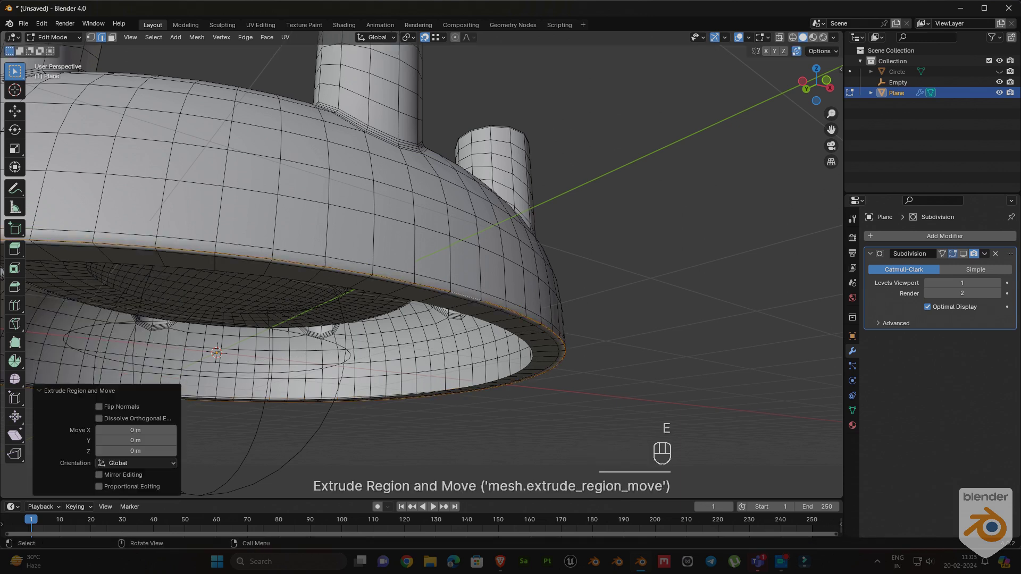
{"action": "key", "text": "g"}
{"action": "key", "text": "z"}
{"action": "key", "text": "ctrl+z"}
{"action": "key", "text": "ctrl+z"}
Expand the selection to the underside rim faces, duplicate them and move the copy slightly down along Z
{"action": "key", "text": "ctrl+KP_Add"}
{"action": "key", "text": "ctrl+KP_Add"}
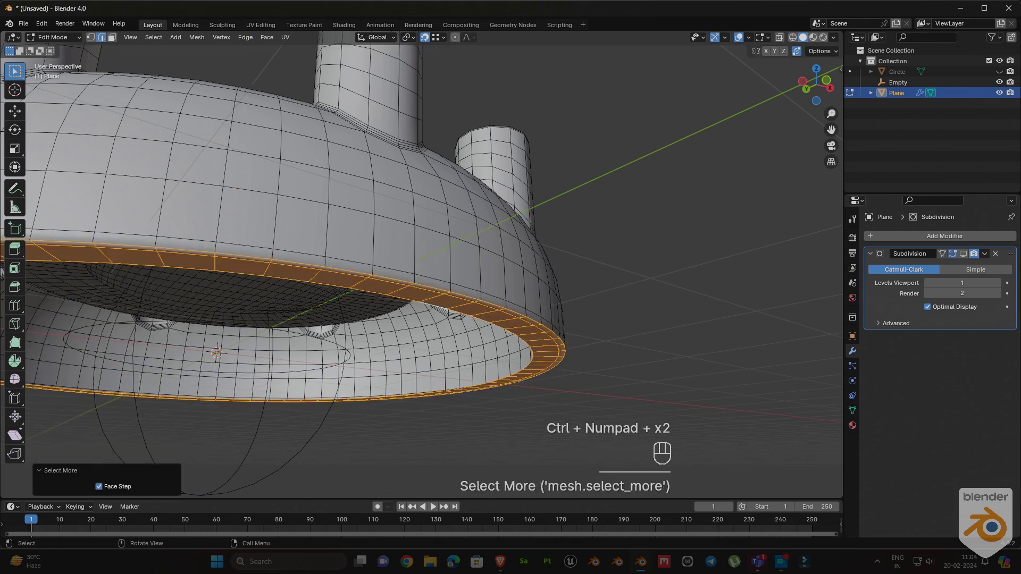
{"action": "scroll", "coordinate": [468, 300], "scroll_direction": "up", "scroll_amount": 2}
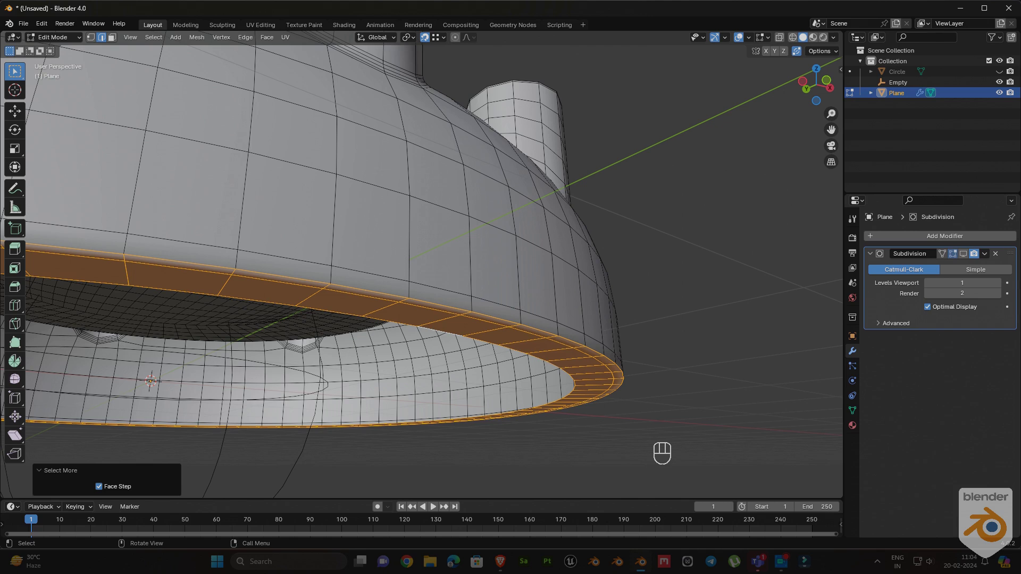
{"action": "key", "text": "shift+d"}
{"action": "right_click", "coordinate": [468, 300]}
{"action": "key", "text": "g"}
{"action": "key", "text": "z"}
{"action": "left_click", "coordinate": [468, 306]}
Extrude the duplicated rim's boundary edge loops down along Z to form a lower band
{"action": "key", "text": "2"}
{"action": "left_click", "coordinate": [468, 313], "text": "alt"}
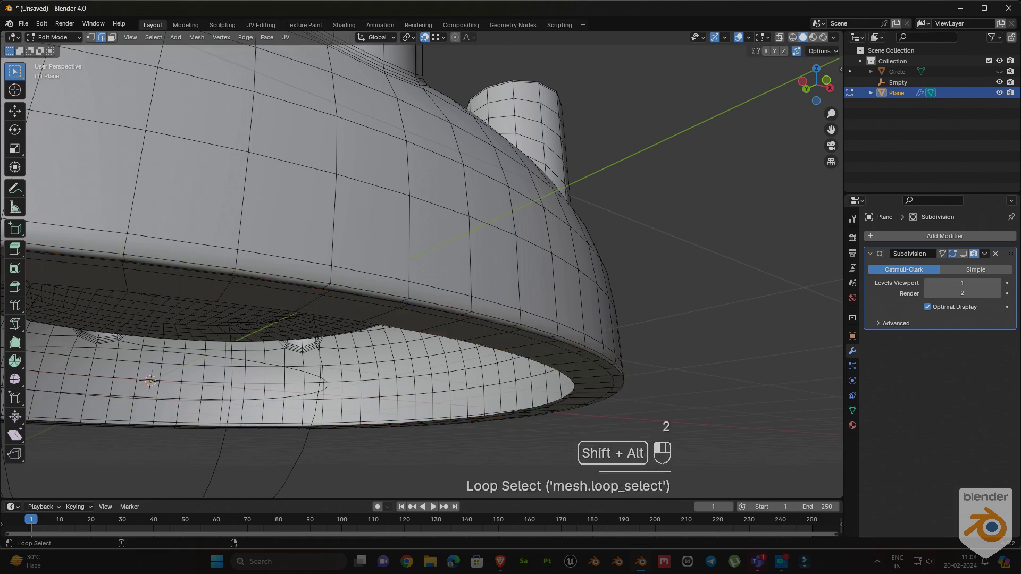
{"action": "left_click", "coordinate": [464, 340], "text": "alt+shift"}
{"action": "key", "text": "e"}
{"action": "key", "text": "g"}
{"action": "key", "text": "z"}
{"action": "left_click", "coordinate": [468, 394]}
Bevel the lower band's top edge loops with a 0.031 m width and 4 segments
{"action": "middle_click_drag", "start_coordinate": [468, 341], "coordinate": [478, 308]}
{"action": "middle_click_drag", "start_coordinate": [478, 308], "coordinate": [514, 324]}
{"action": "left_click", "coordinate": [612, 407], "text": "alt+shift"}
{"action": "middle_click_drag", "start_coordinate": [612, 404], "coordinate": [614, 388]}
{"action": "middle_click_drag", "start_coordinate": [615, 388], "coordinate": [614, 361], "text": "ctrl"}
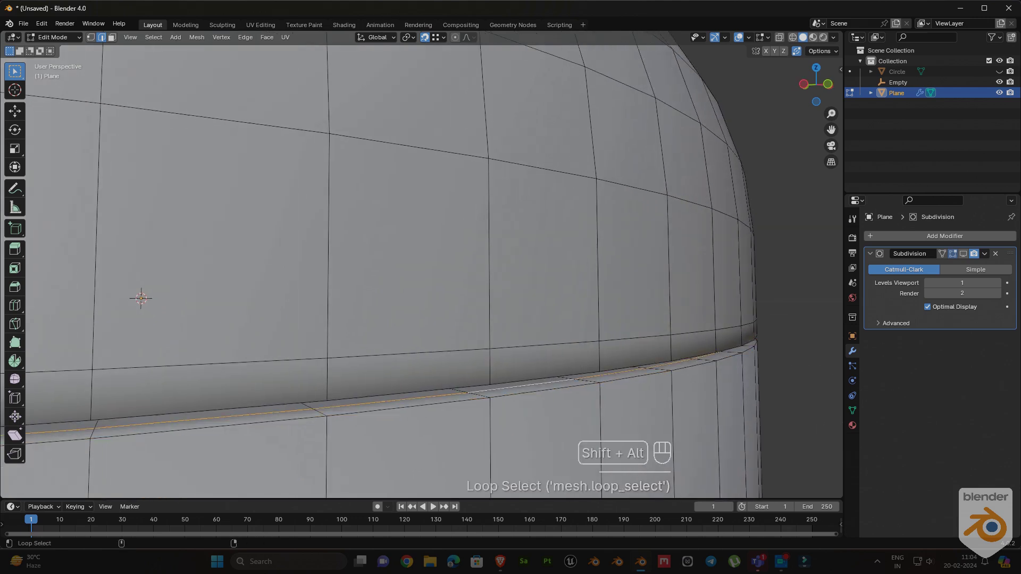
{"action": "key", "text": "ctrl+b"}
{"action": "left_click", "coordinate": [671, 411]}
{"action": "scroll", "coordinate": [421, 266], "scroll_direction": "down", "scroll_amount": 5}
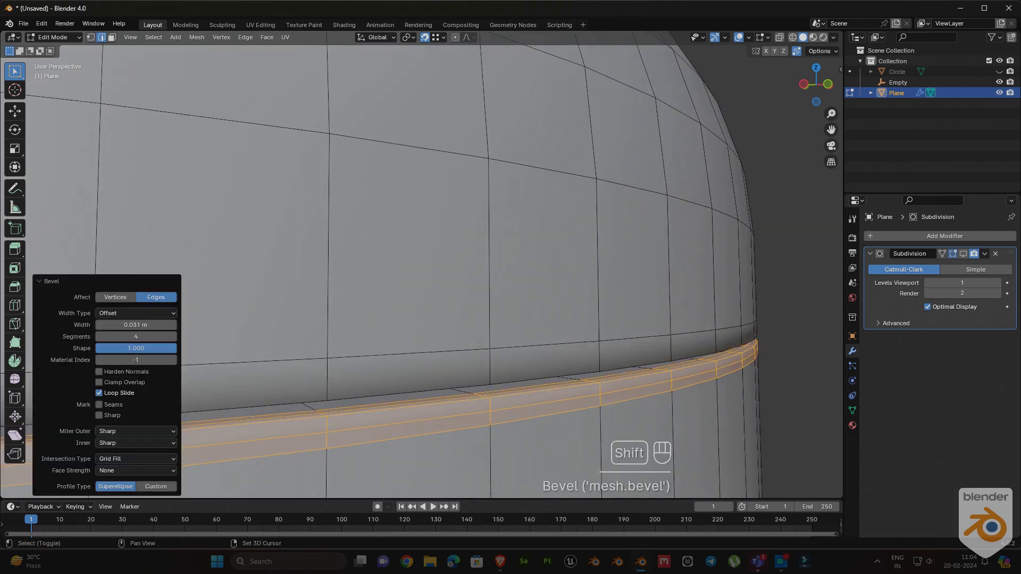
Return to Object Mode with everything deselected and re-enable the subdivision's viewport display
{"action": "key", "text": "Tab"}
{"action": "key", "text": "alt+a"}
{"action": "middle_click_drag", "start_coordinate": [420, 276], "coordinate": [420, 329], "text": "ctrl"}
{"action": "middle_click_drag", "start_coordinate": [420, 298], "coordinate": [468, 303]}
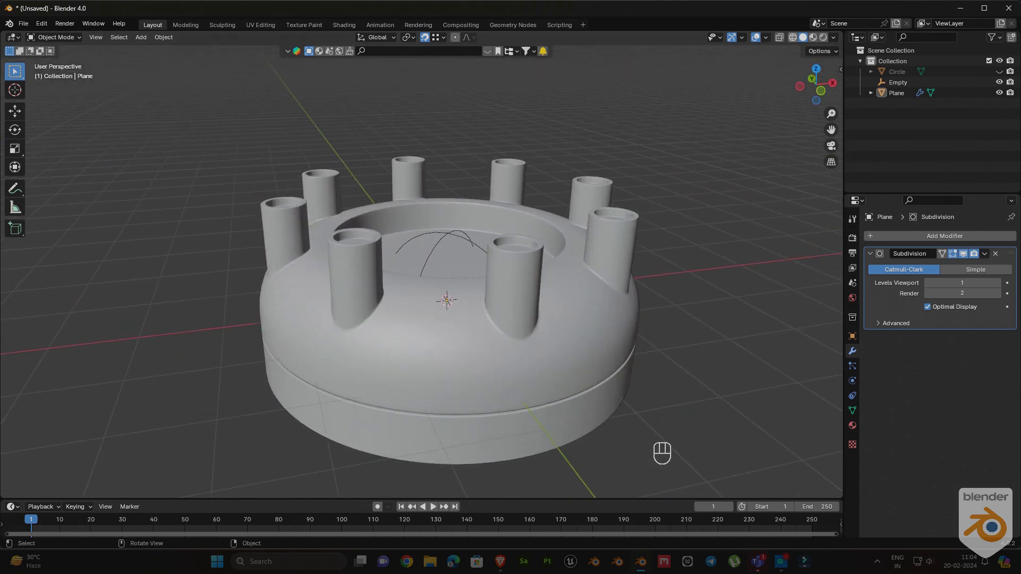
Enable viewport cavity shading with type Both, choose the near-white studio light and hide the viewport overlays
{"action": "left_click", "coordinate": [834, 37]}
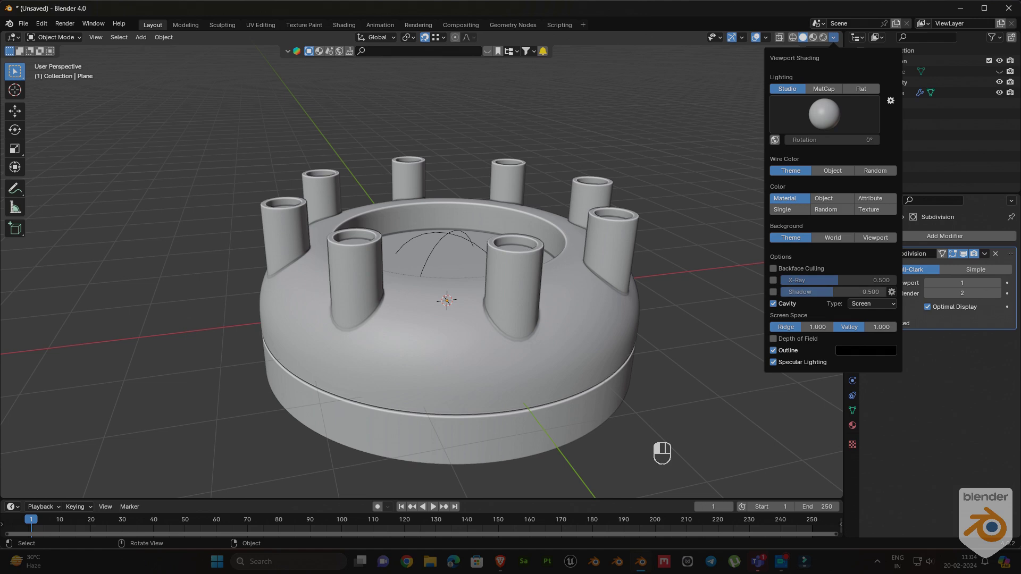
{"action": "left_click", "coordinate": [868, 339]}
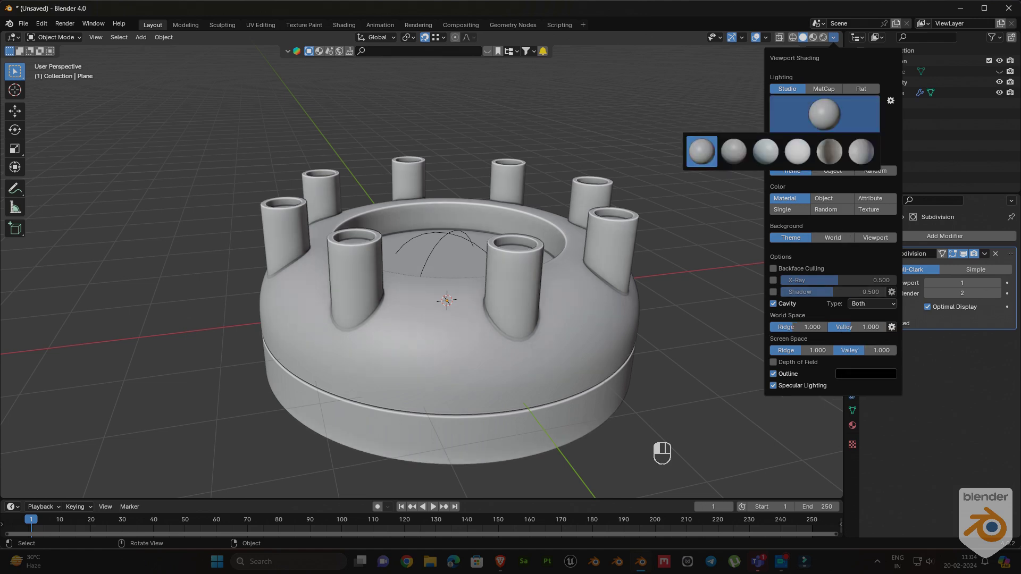
{"action": "left_click", "coordinate": [798, 151]}
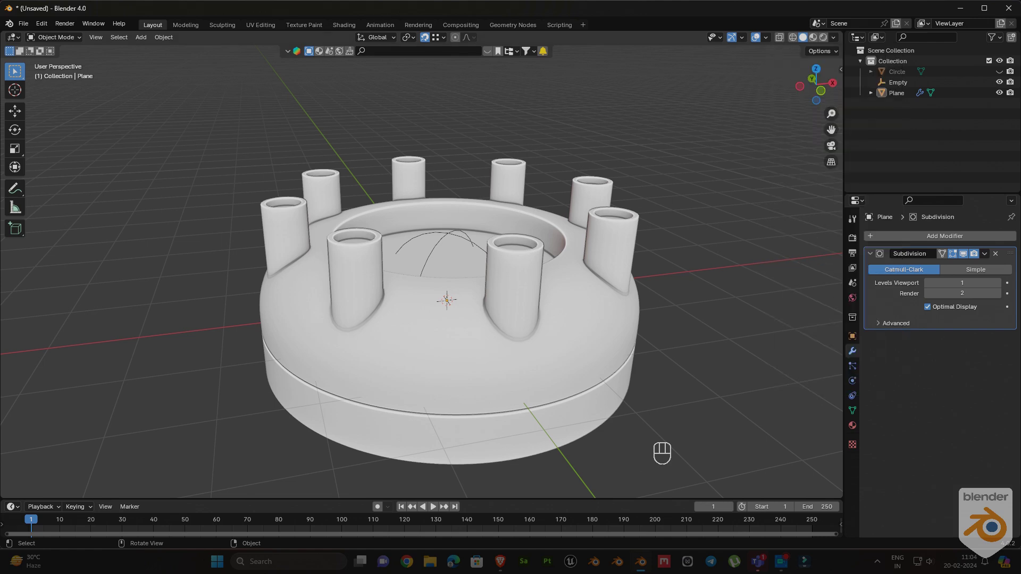
{"action": "middle_click_drag", "start_coordinate": [532, 298], "coordinate": [377, 309]}
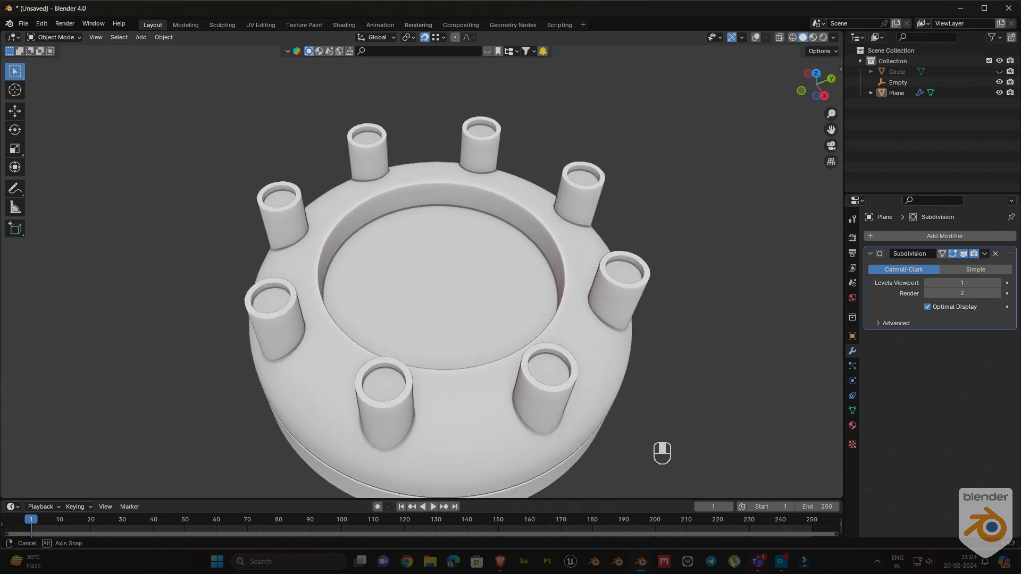